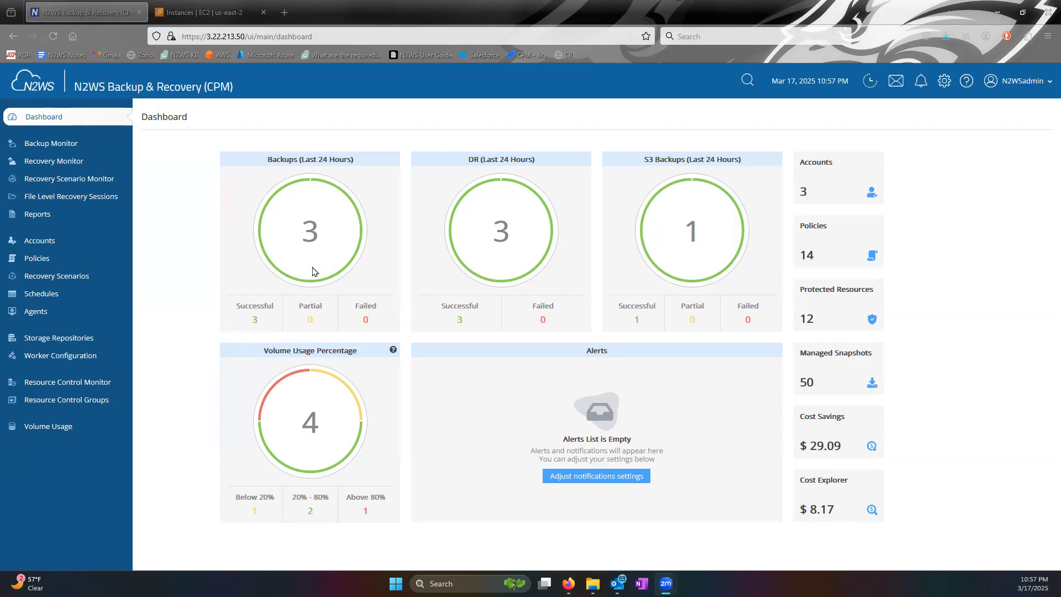
Open the policies list and check which cloud types are offered for a new policy
click(54, 262)
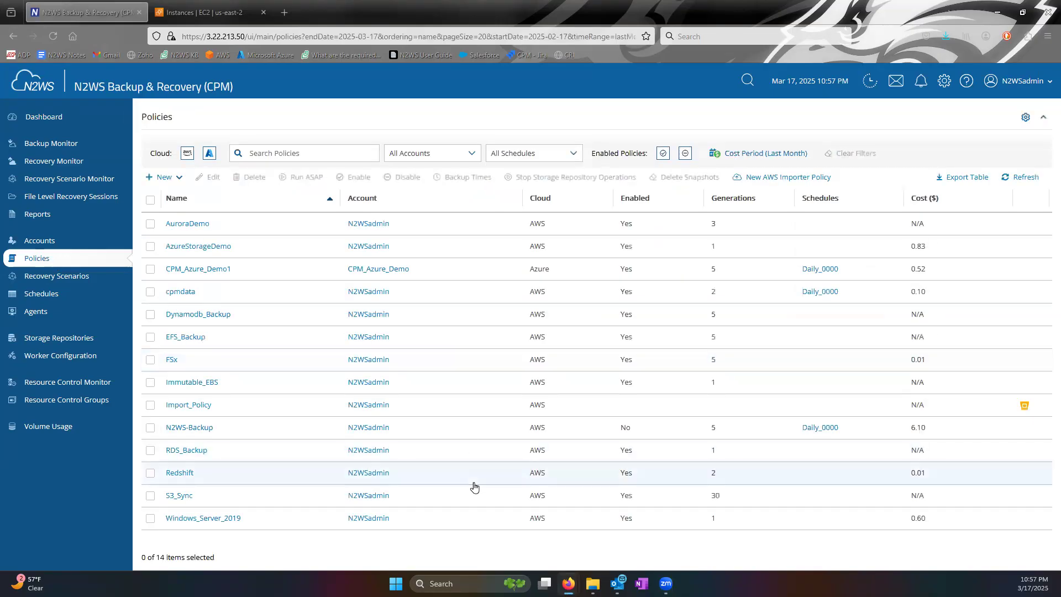
click(173, 181)
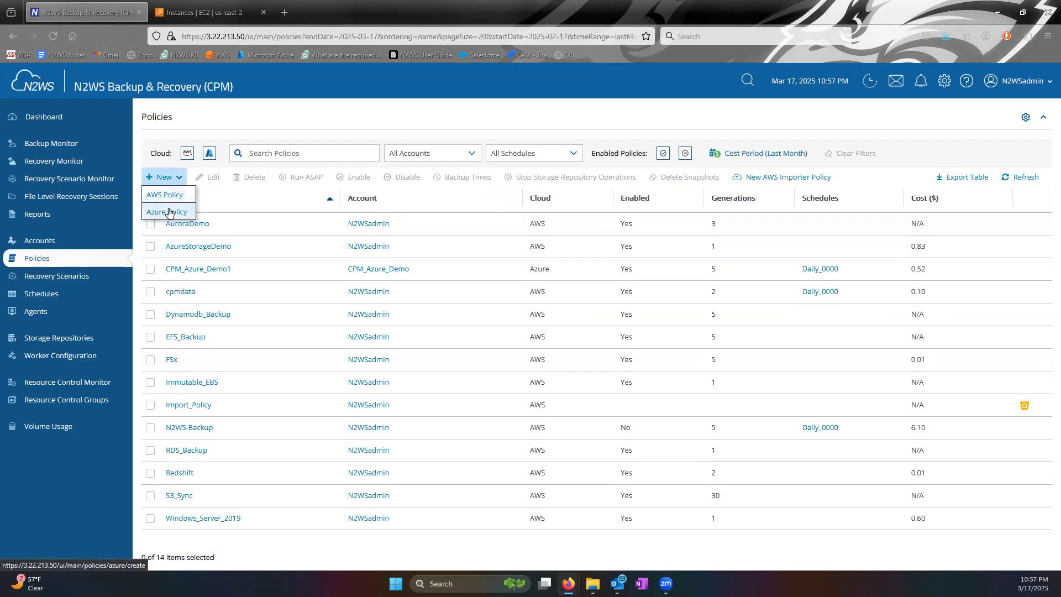
click(310, 118)
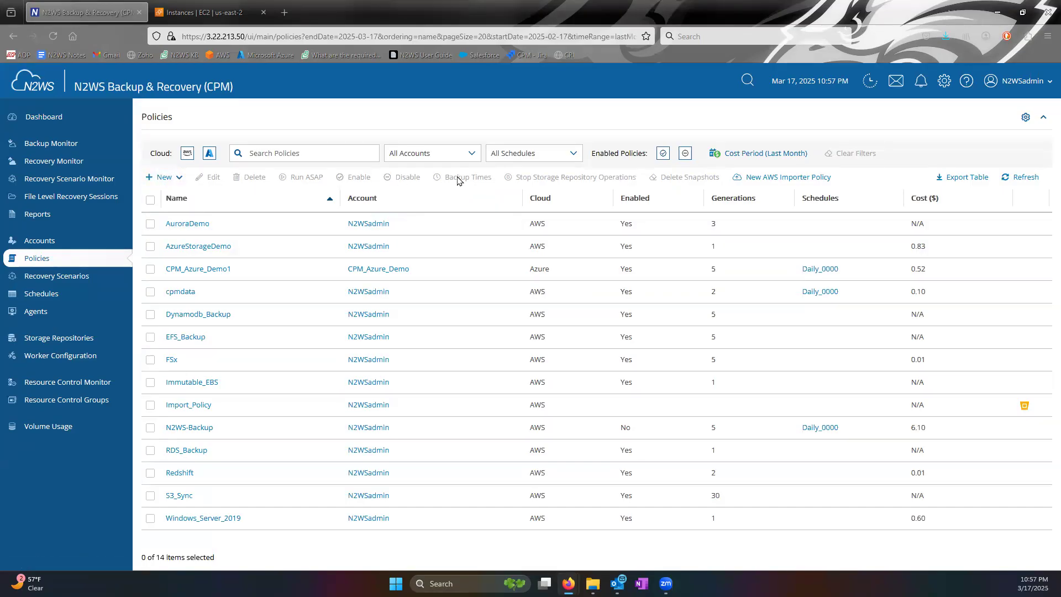
Start a new AWS importer policy and name it Importer
click(792, 180)
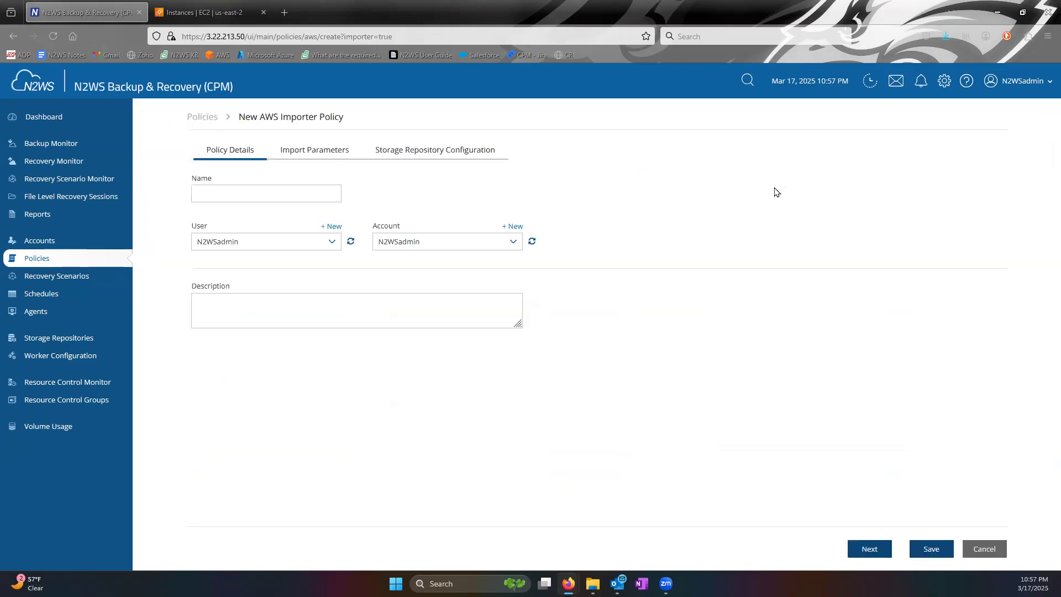
click(272, 195)
text(Importer)
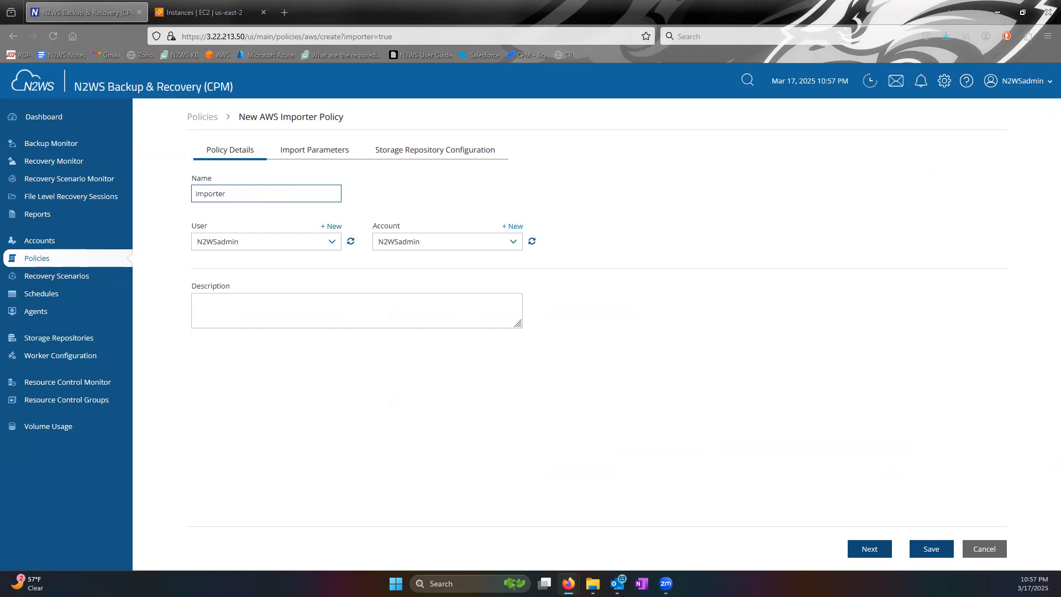
Set the policy's import start time to 03/14/2025 12:00 AM
click(310, 154)
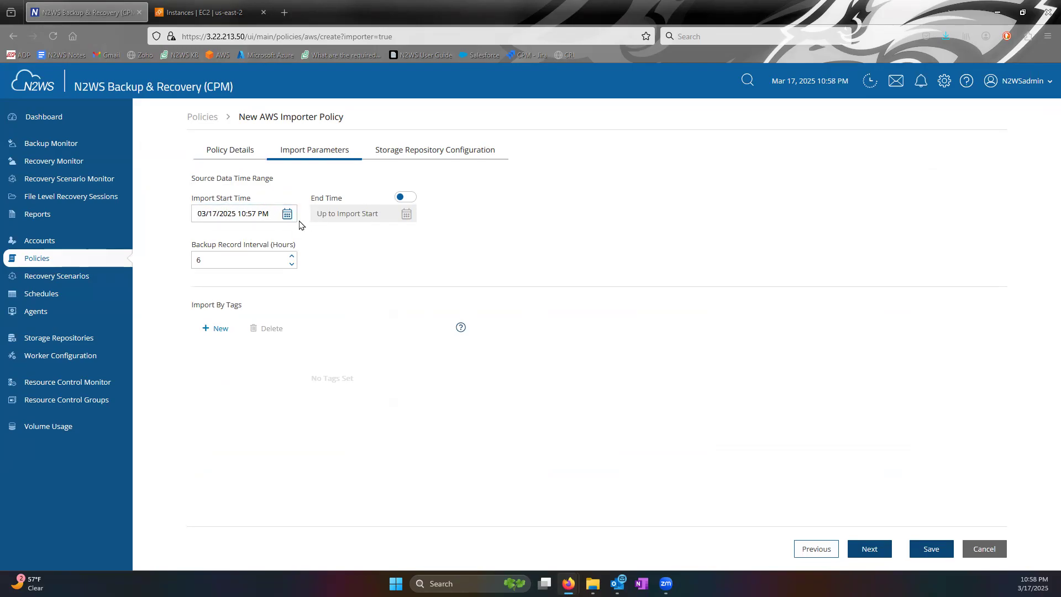
click(287, 214)
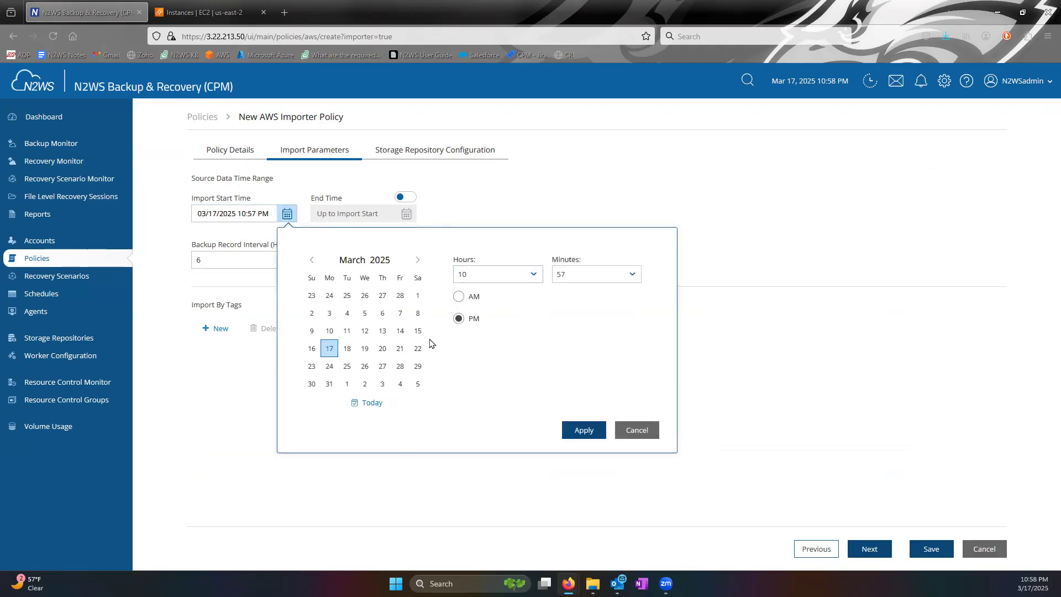
click(400, 330)
click(532, 275)
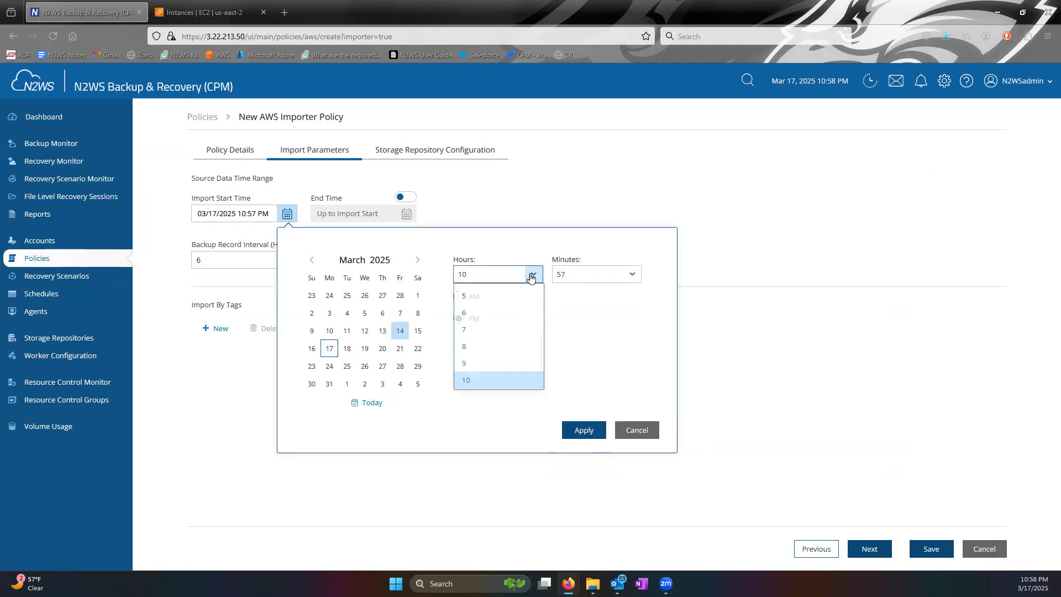
scroll(473, 336, down, 2)
click(474, 325)
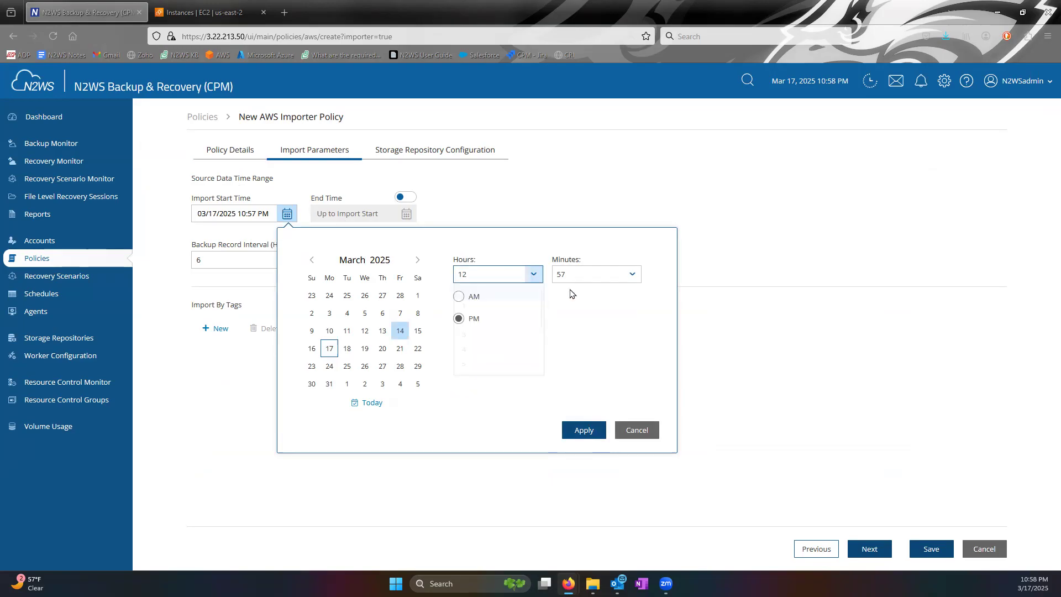
click(631, 274)
click(613, 294)
click(458, 298)
click(579, 431)
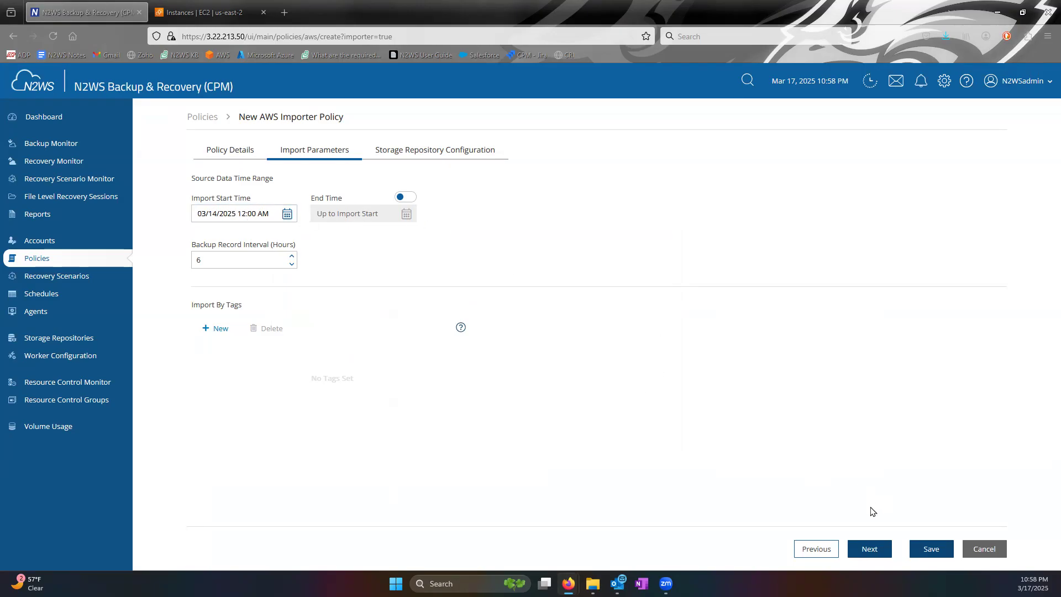
Try enabling an import end time and adjusting the backup record interval
click(406, 197)
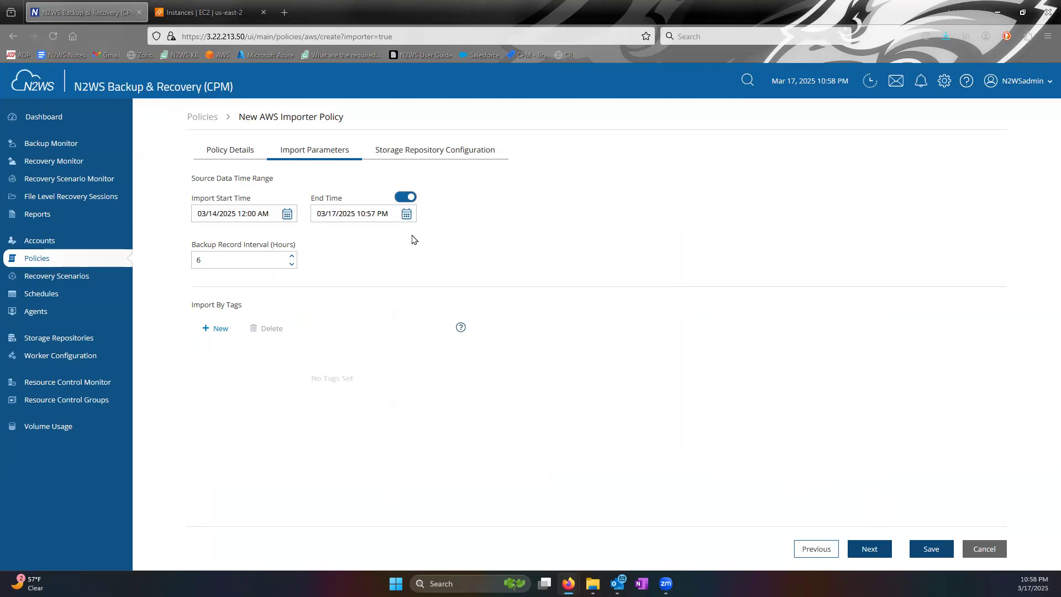
click(412, 205)
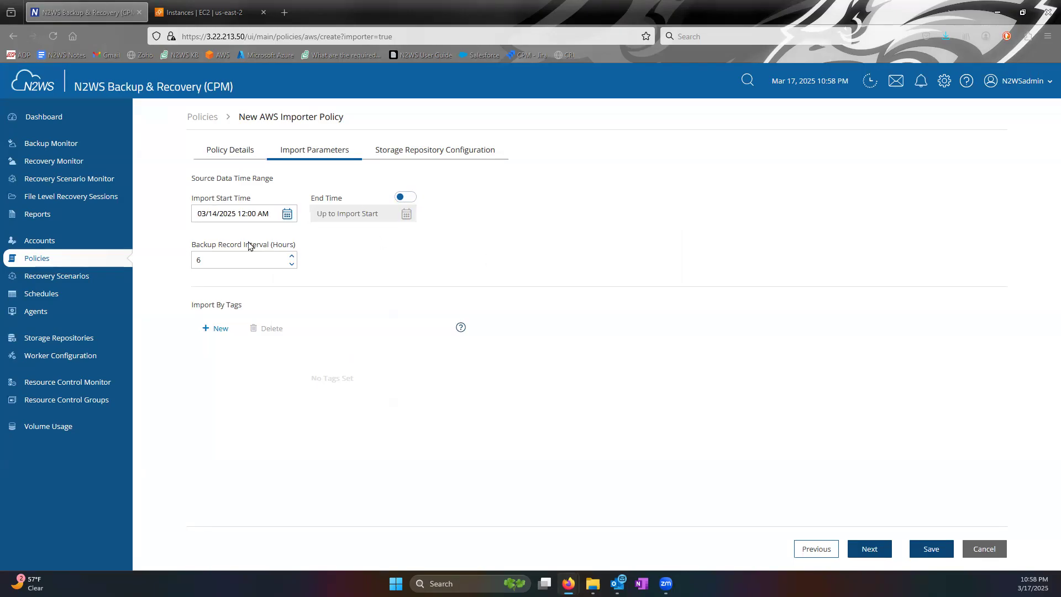
click(222, 257)
drag(216, 262, 177, 259)
click(452, 258)
click(234, 262)
drag(224, 256, 136, 254)
click(358, 255)
click(292, 265)
click(291, 257)
Add an import tag with the key Environment and the value Nonprod
click(219, 329)
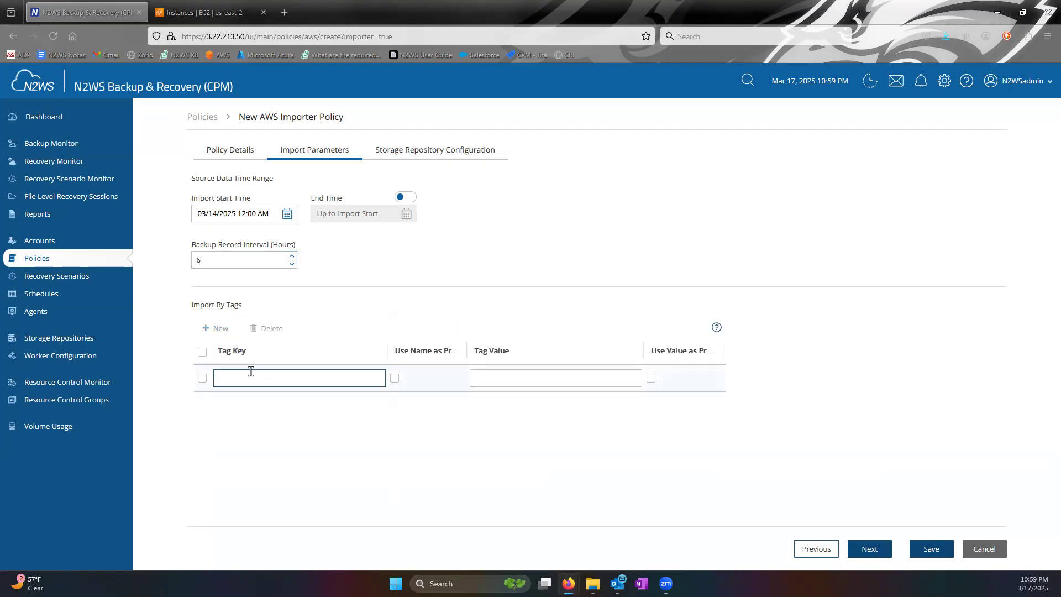
click(251, 376)
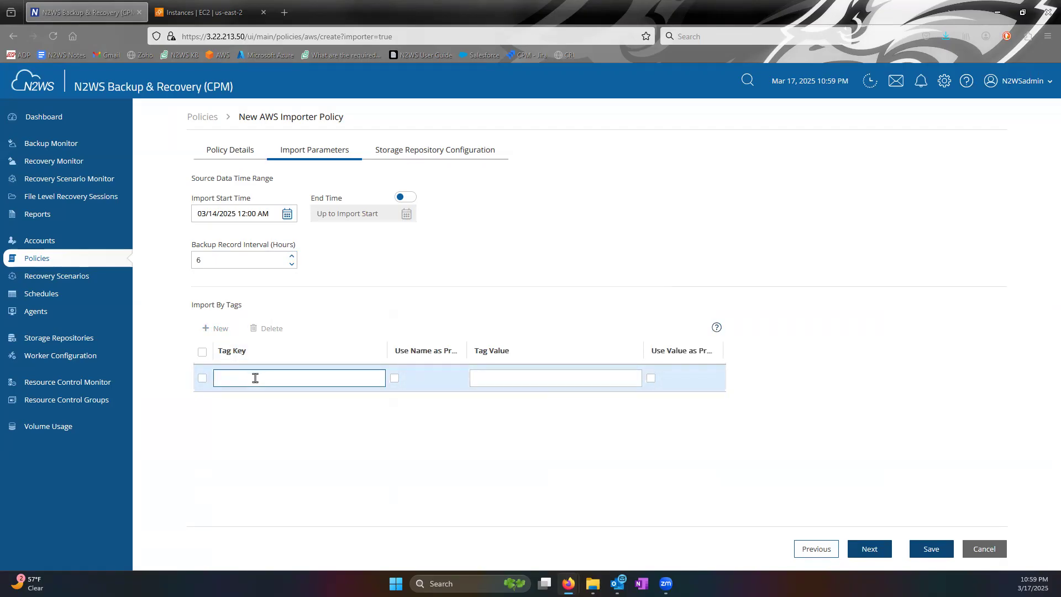
text(E)
text(inv)
key(BackSpace)
key(BackSpace)
key(BackSpace)
text(nvironment)
key(Tab)
key(Tab)
text(Prod)
key(BackSpace)
key(BackSpace)
key(BackSpace)
key(BackSpace)
text(Nonprod)
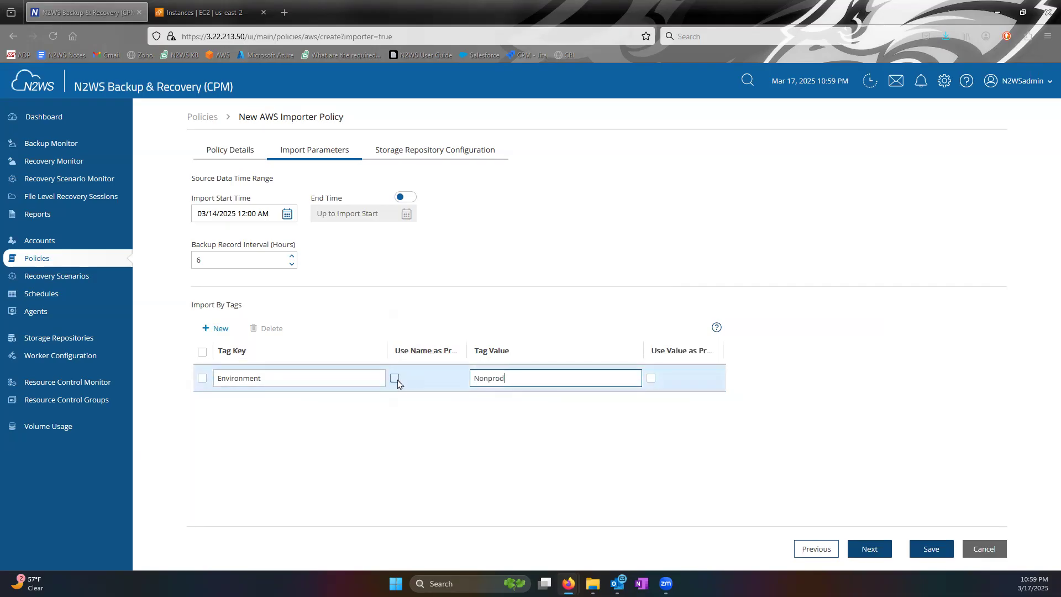
Clear the Environment tag's value and make its key match as a name prefix
drag(523, 381, 438, 368)
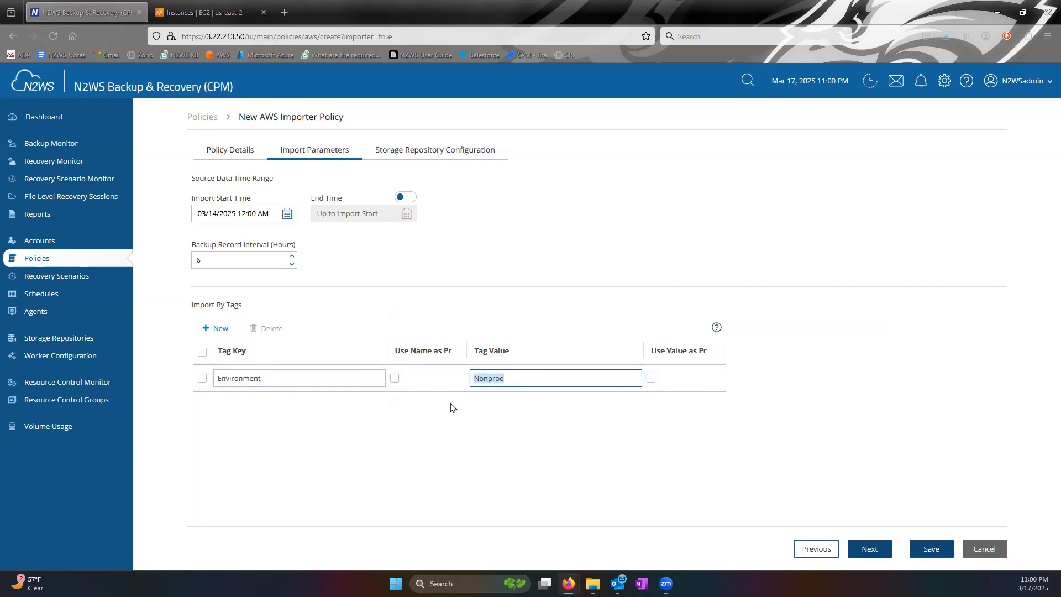
key(BackSpace)
click(394, 379)
click(219, 376)
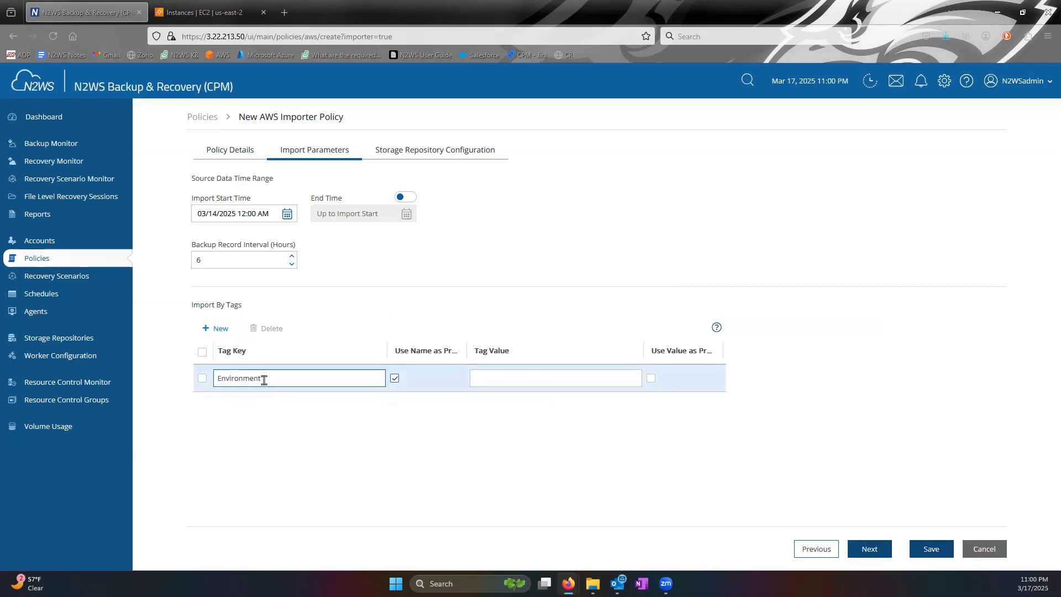
click(356, 358)
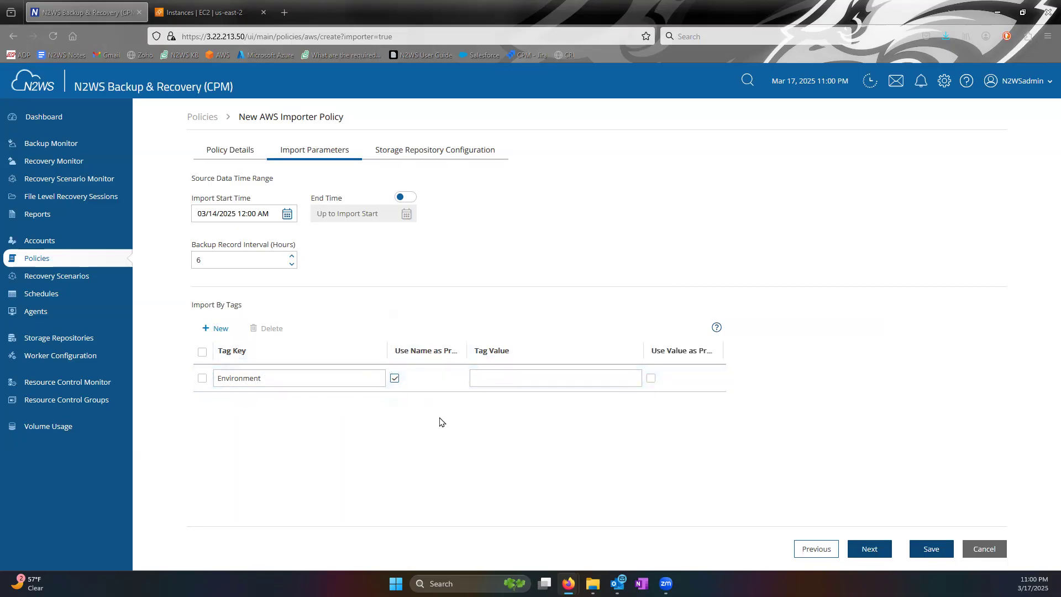
Widen the Use Name as Prefix column and disable the prefix option for the Environment tag
click(493, 379)
drag(477, 347, 482, 345)
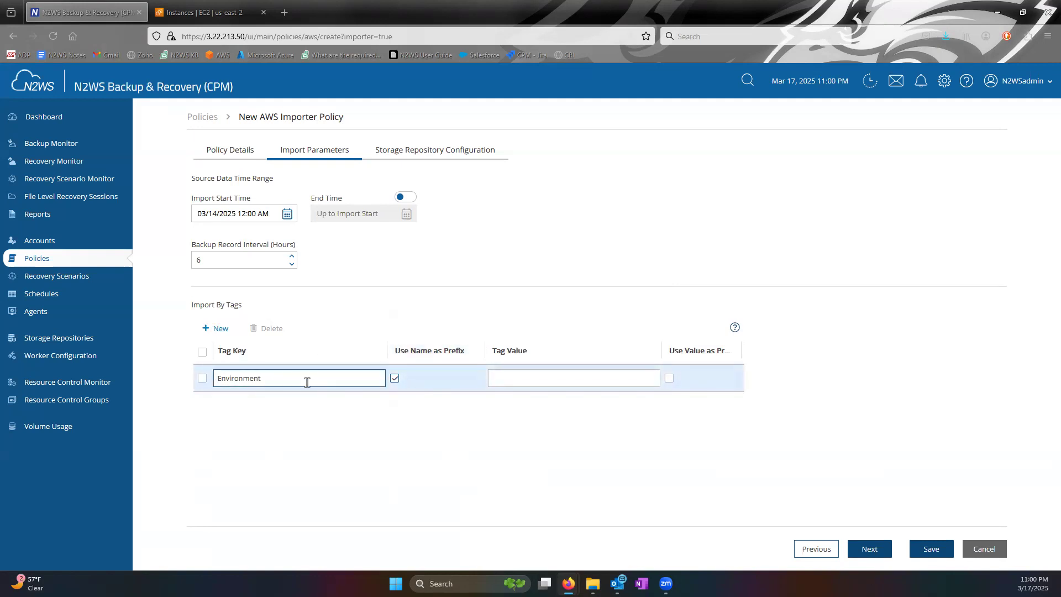
click(518, 385)
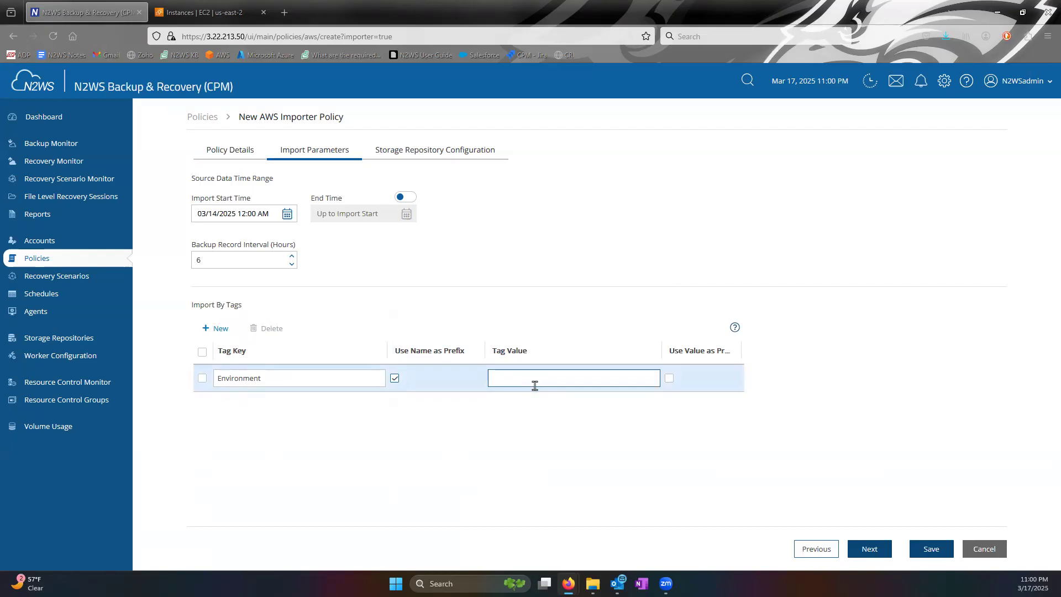
click(394, 379)
In the storage repository configuration, set backups to be kept for at least 4 years
click(430, 155)
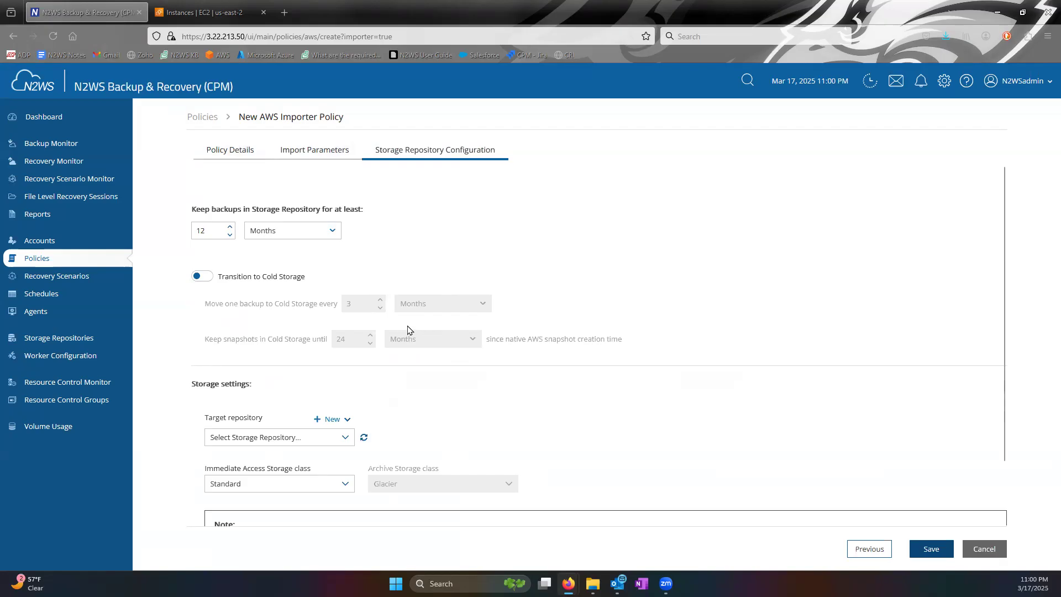
click(230, 236)
click(229, 236)
click(229, 236)
click(281, 231)
click(277, 265)
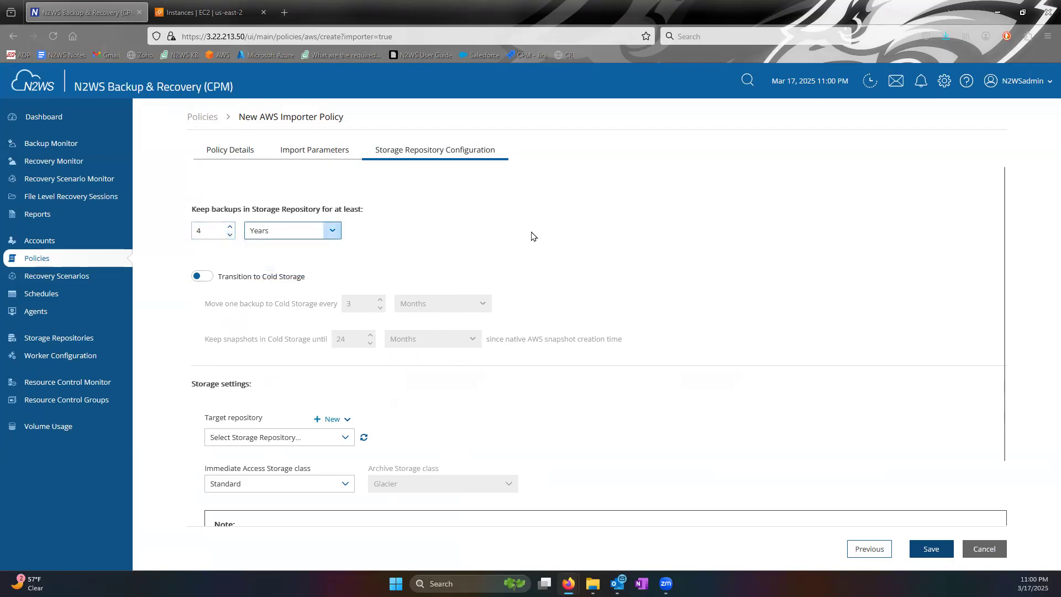
Enable the transition to cold storage and keep snapshots there until 13 years after creation
click(202, 277)
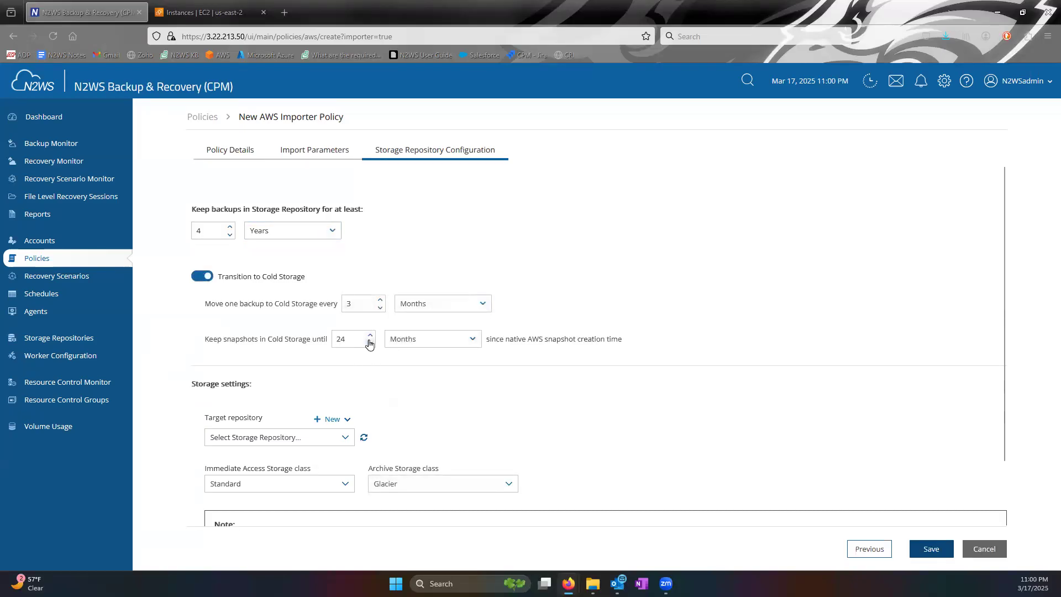
click(402, 339)
click(410, 372)
click(370, 343)
Review the storage repositories available as the import target
scroll(415, 368, down, 1)
click(261, 375)
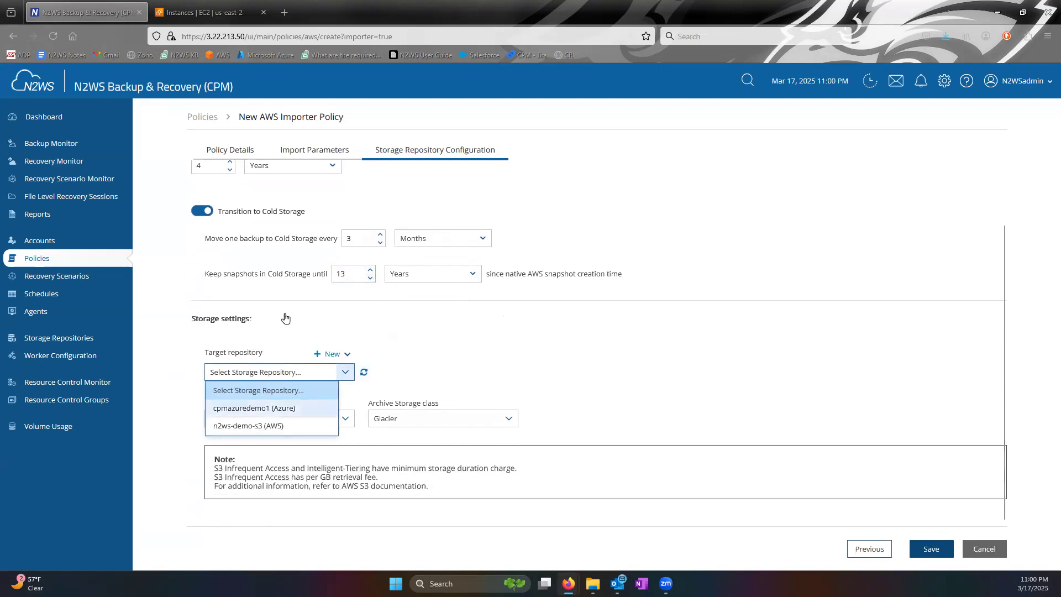
click(367, 325)
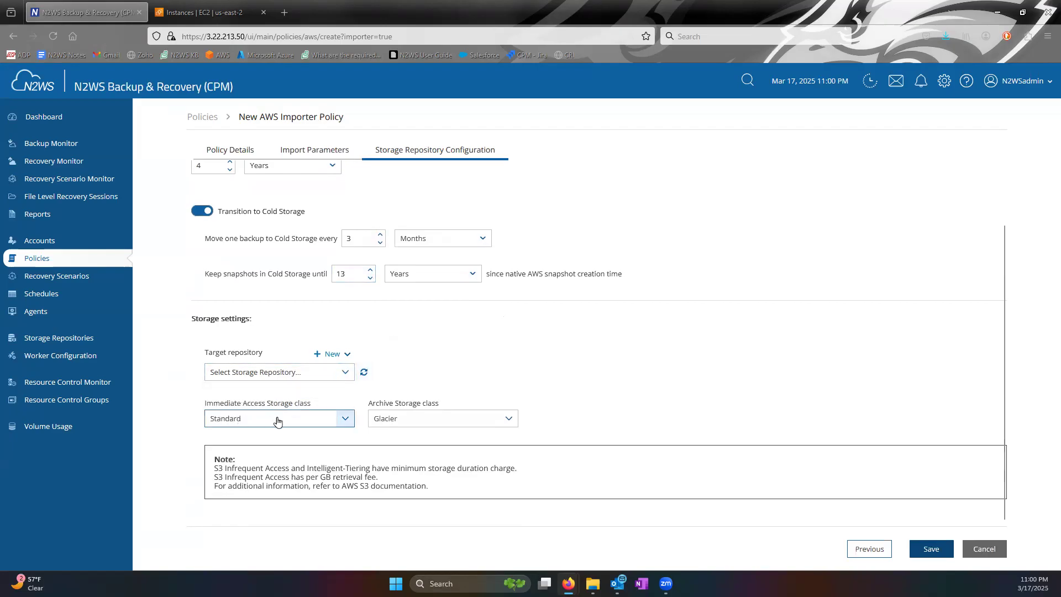
Set the minimum storage repository retention for backups to 2 months
scroll(282, 350, up, 2)
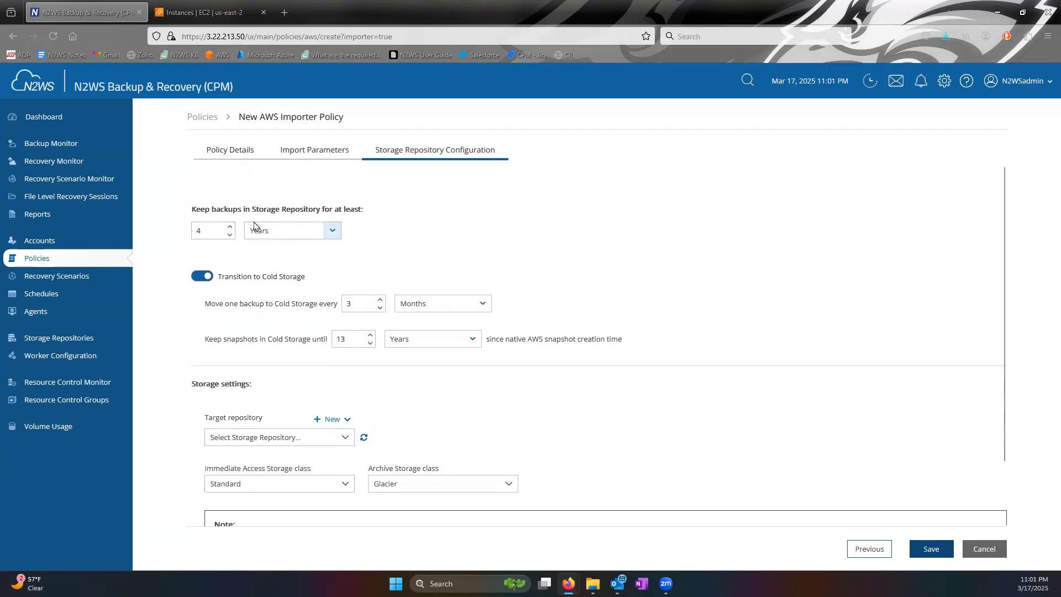
click(273, 234)
click(273, 250)
click(230, 235)
click(230, 235)
click(652, 283)
Review the available immediate access and archive storage classes
scroll(307, 379, down, 2)
click(269, 421)
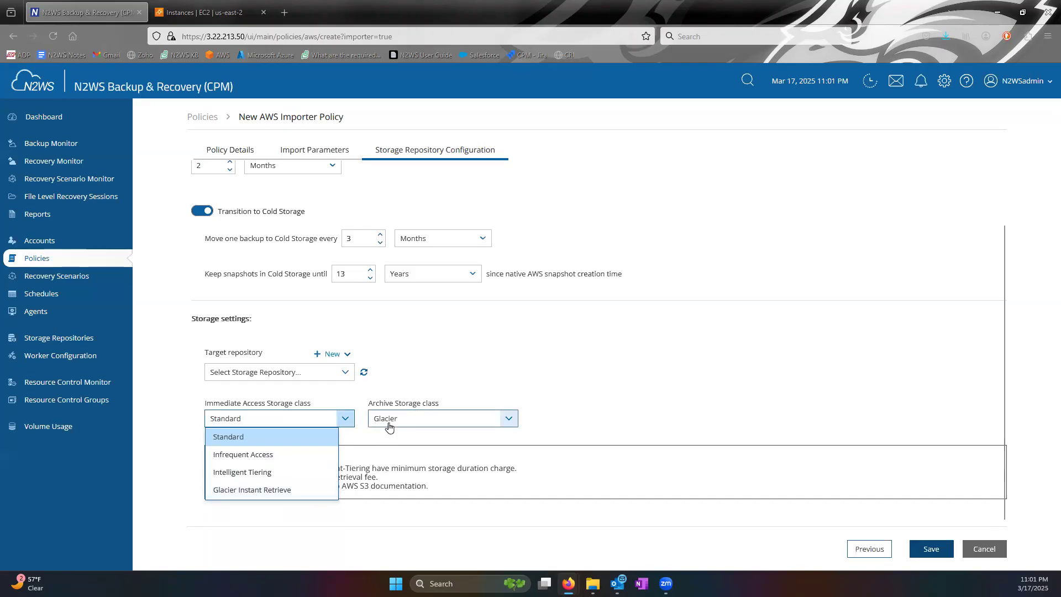
click(622, 458)
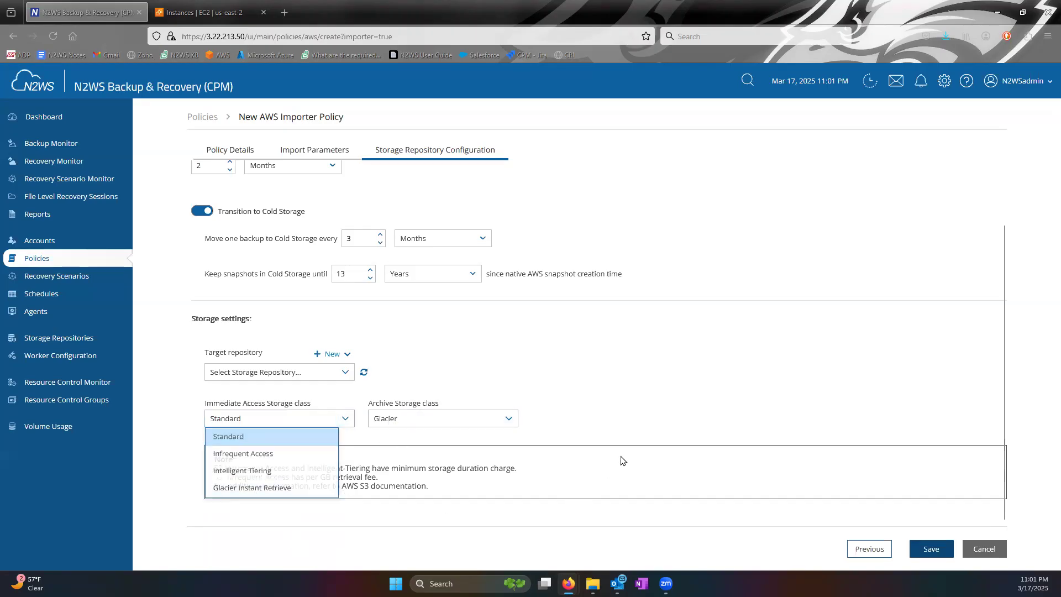
click(394, 418)
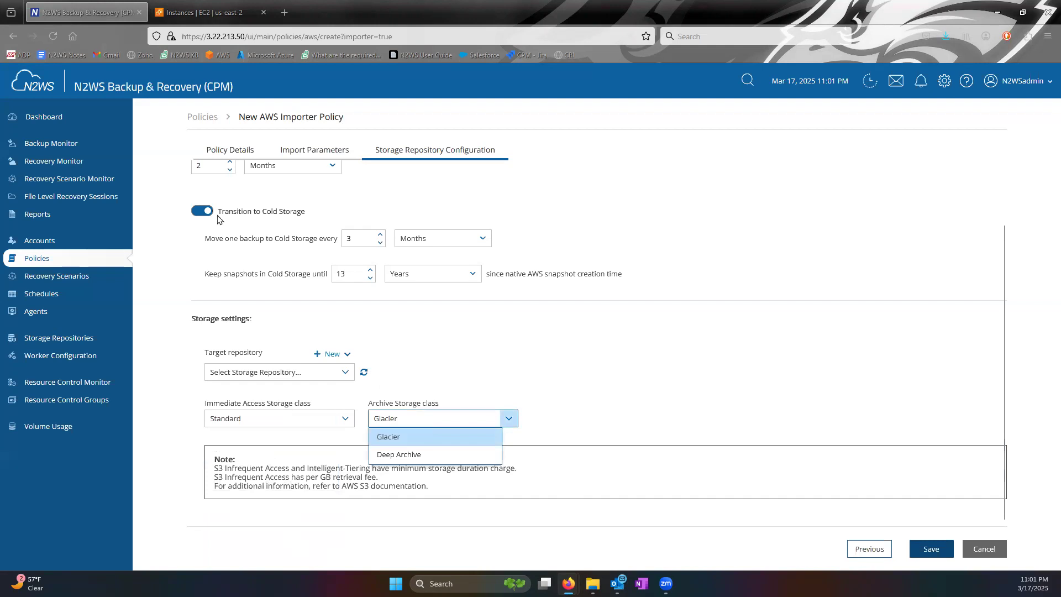
click(263, 220)
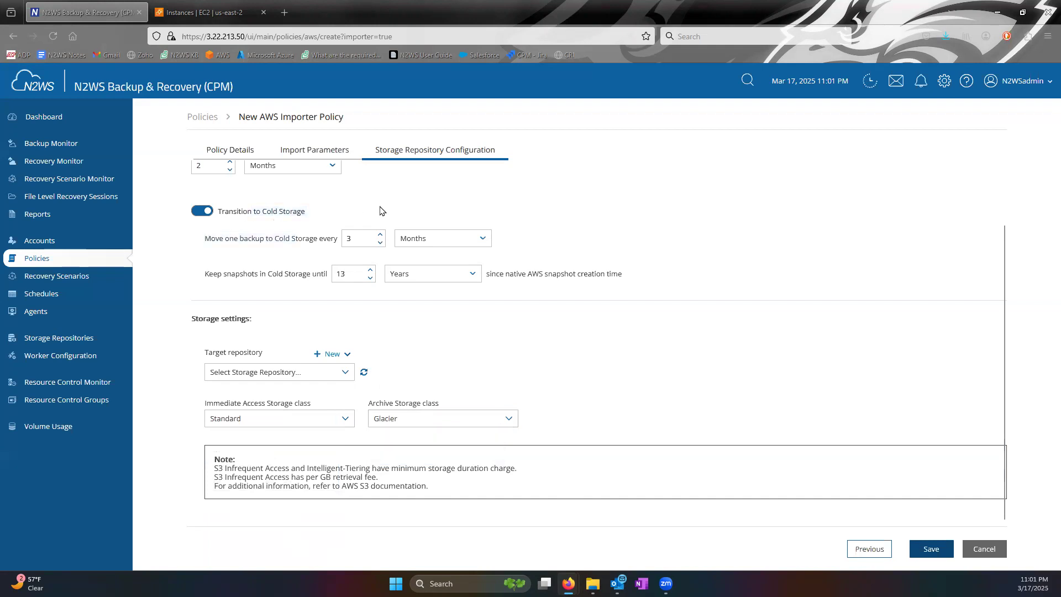
click(439, 417)
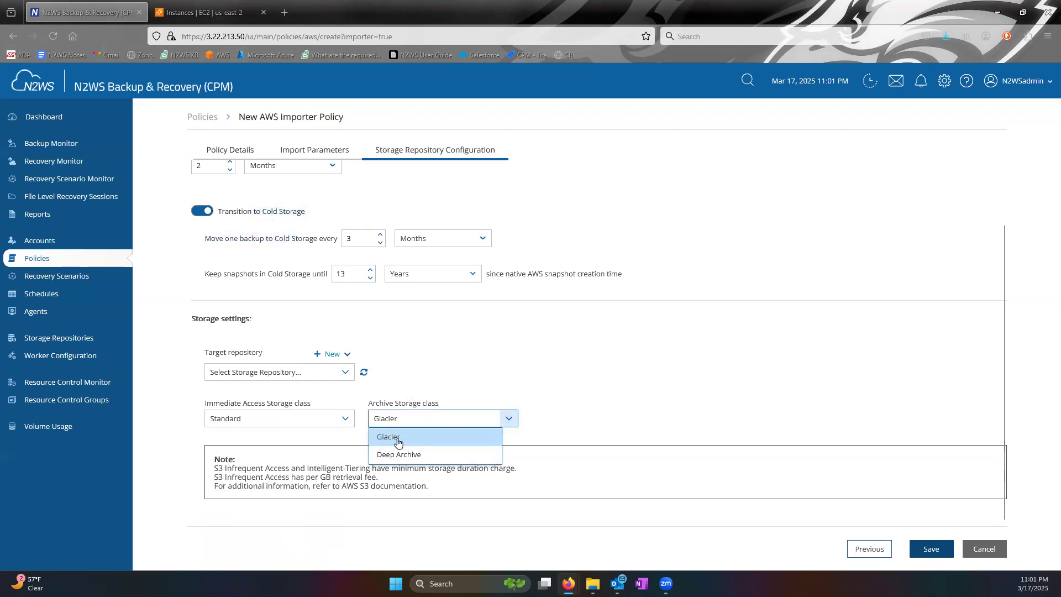
click(732, 439)
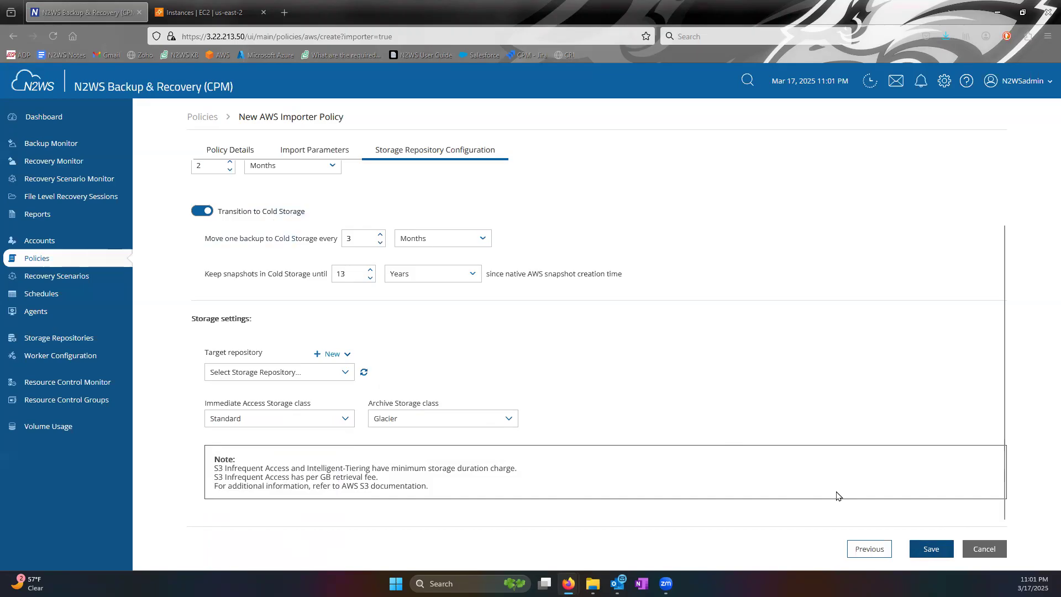
Cancel the new importer policy and discard all its changes
click(984, 549)
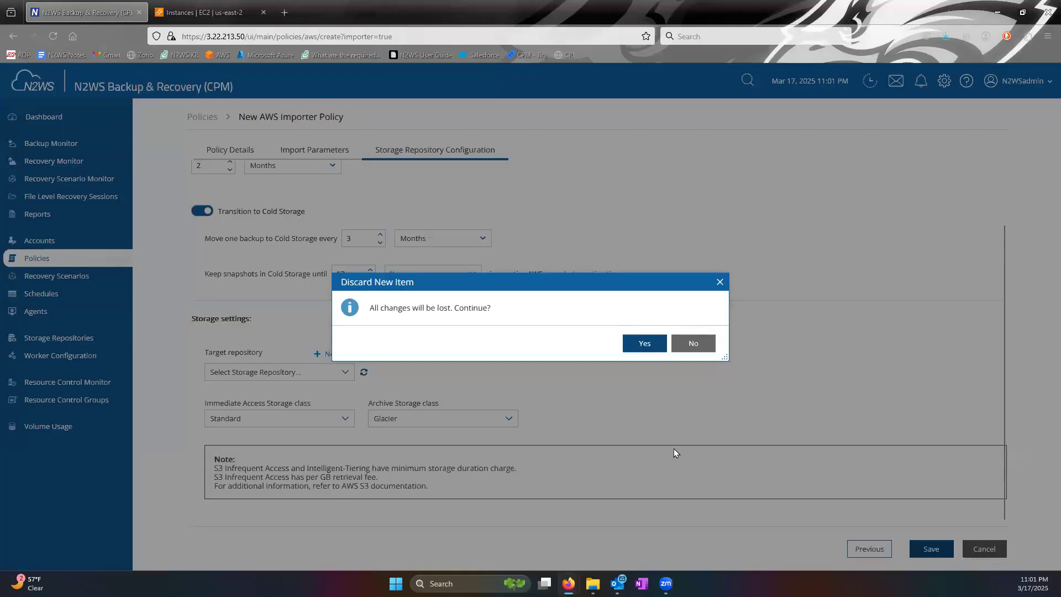
click(640, 346)
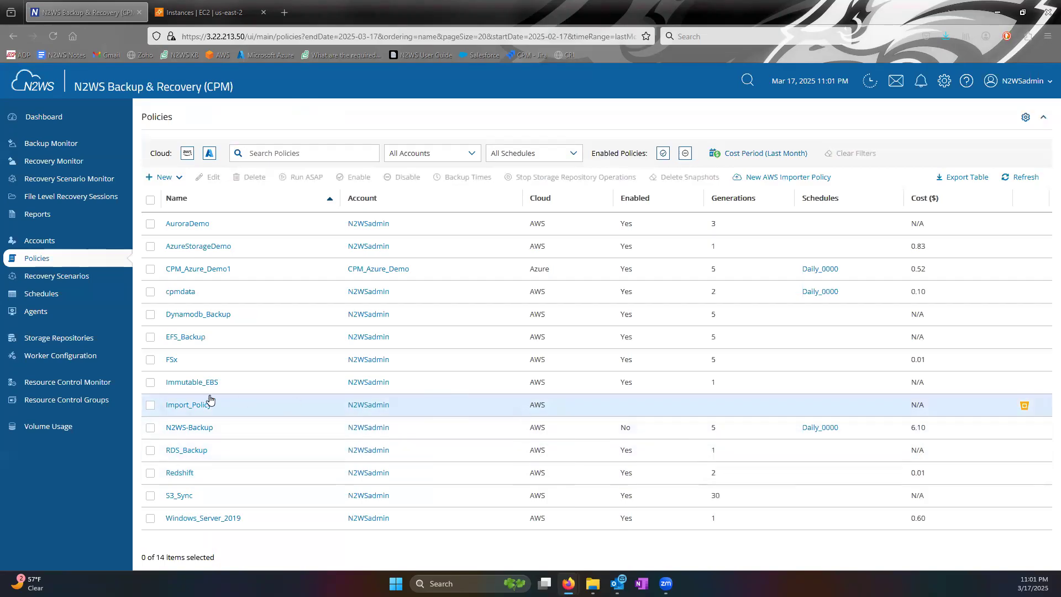
Select Import_Policy and review its import status, policy details, import parameters and storage repository configuration without changing anything
click(151, 405)
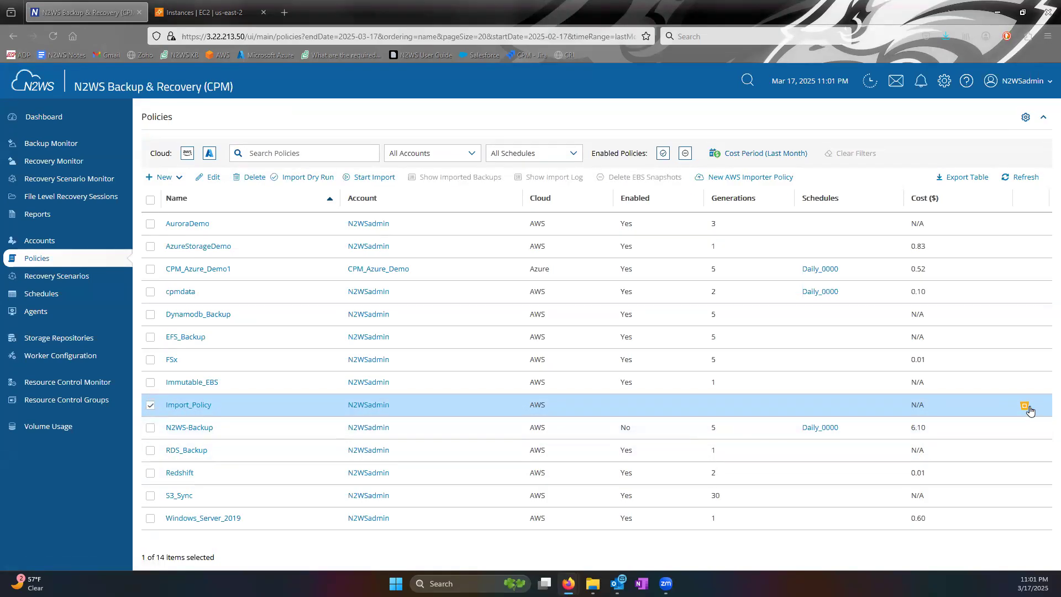
mouse_move(1025, 409)
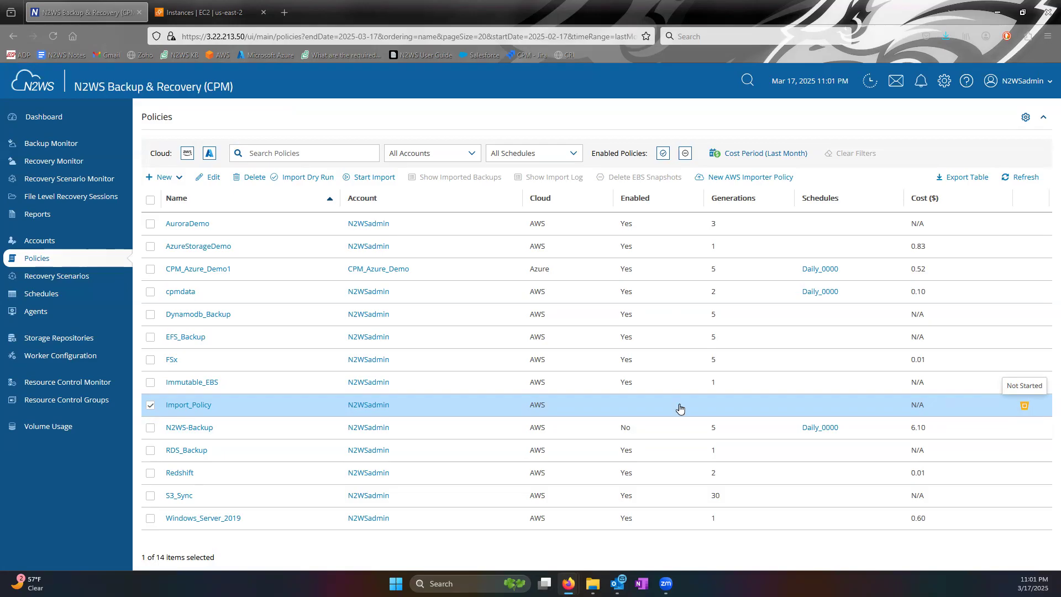
click(203, 409)
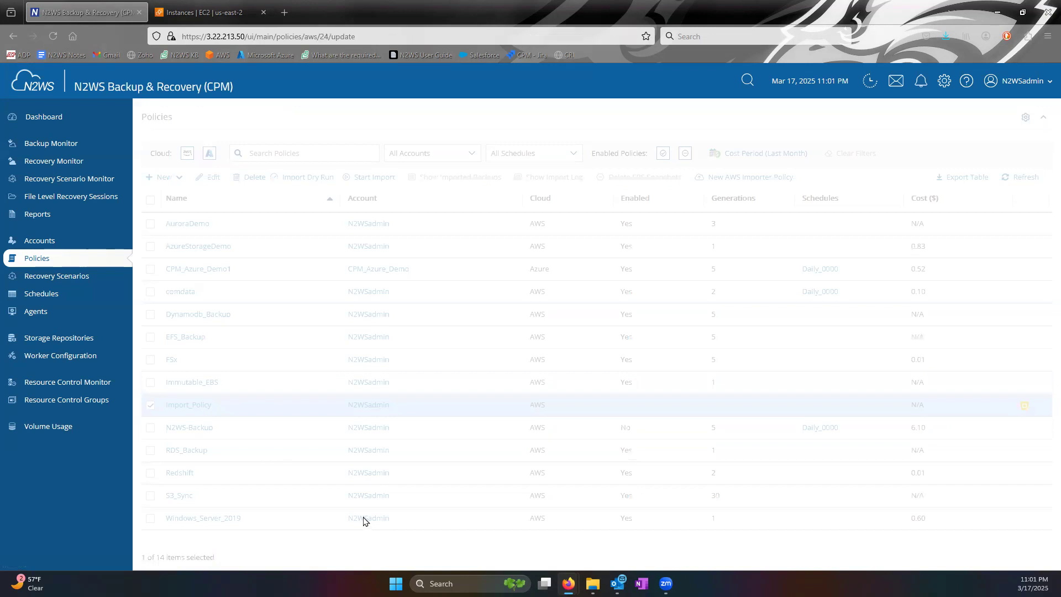
click(304, 211)
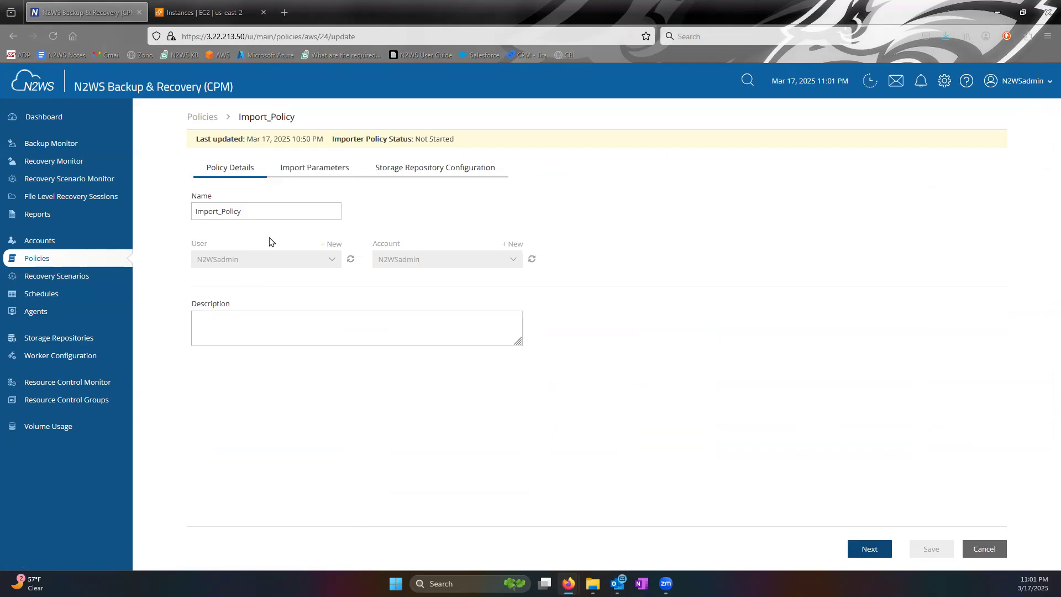
click(302, 169)
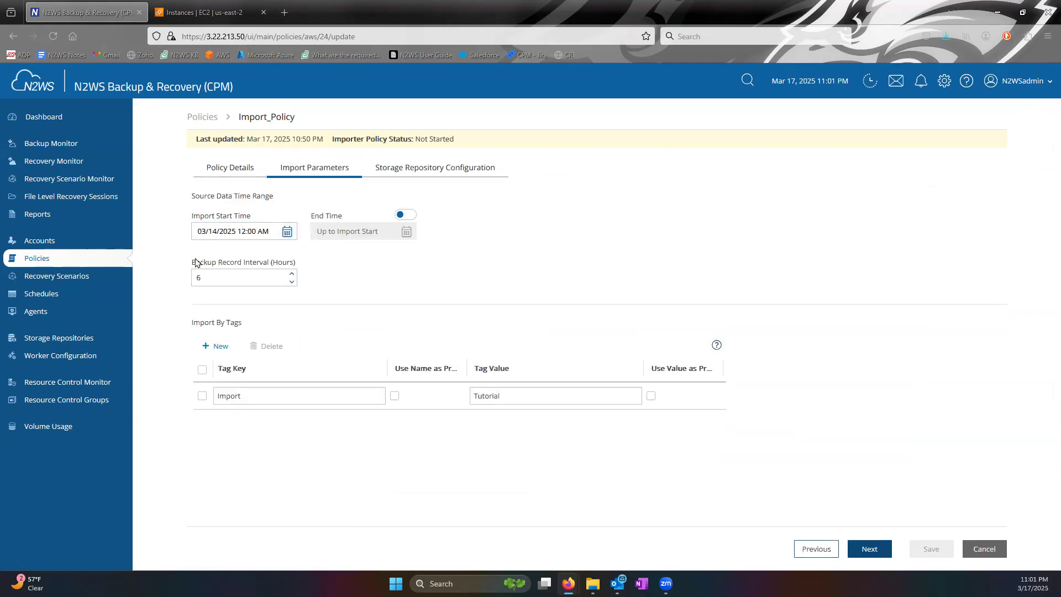
click(252, 276)
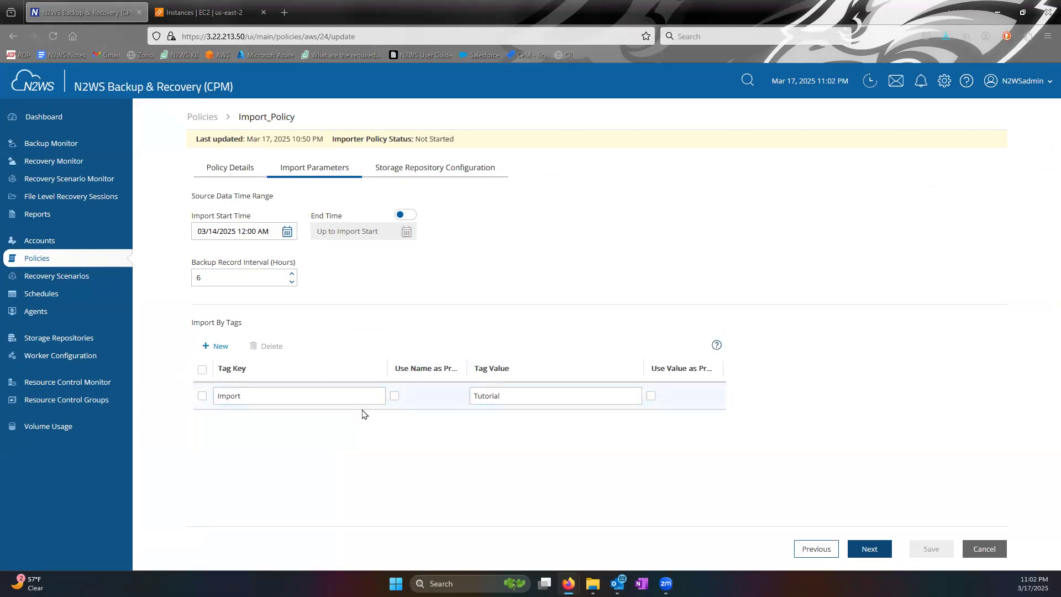
click(430, 172)
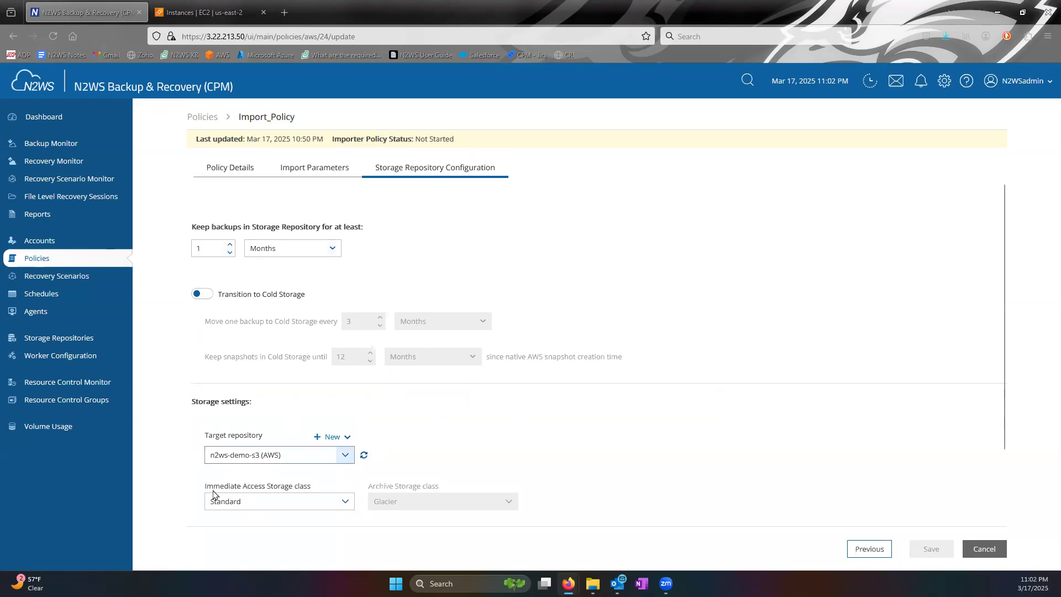
click(984, 548)
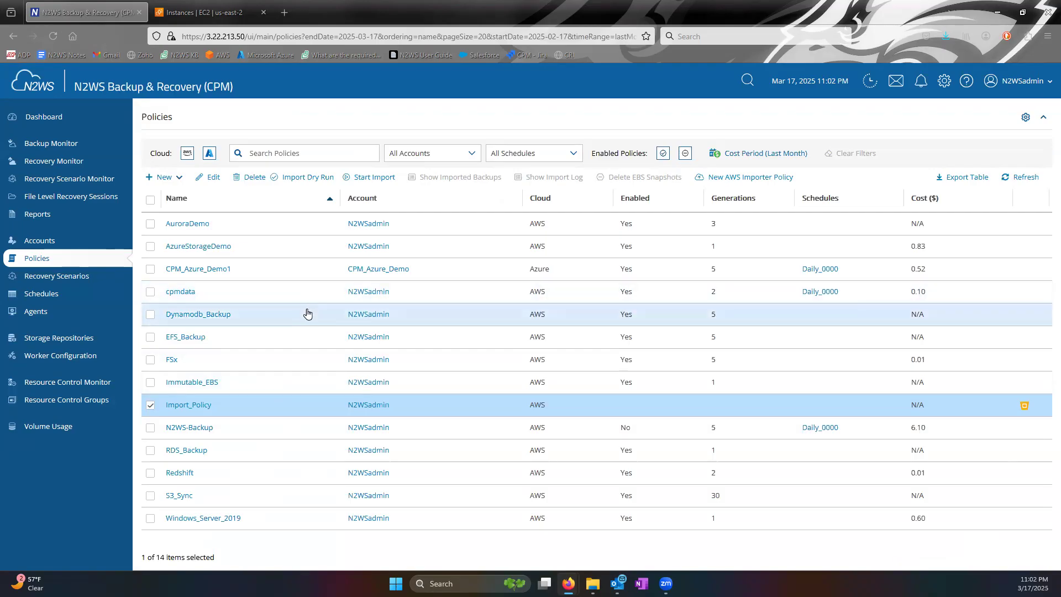
Run an import dry run for Import_Policy and save the resulting CSV log to the Downloads folder
click(303, 178)
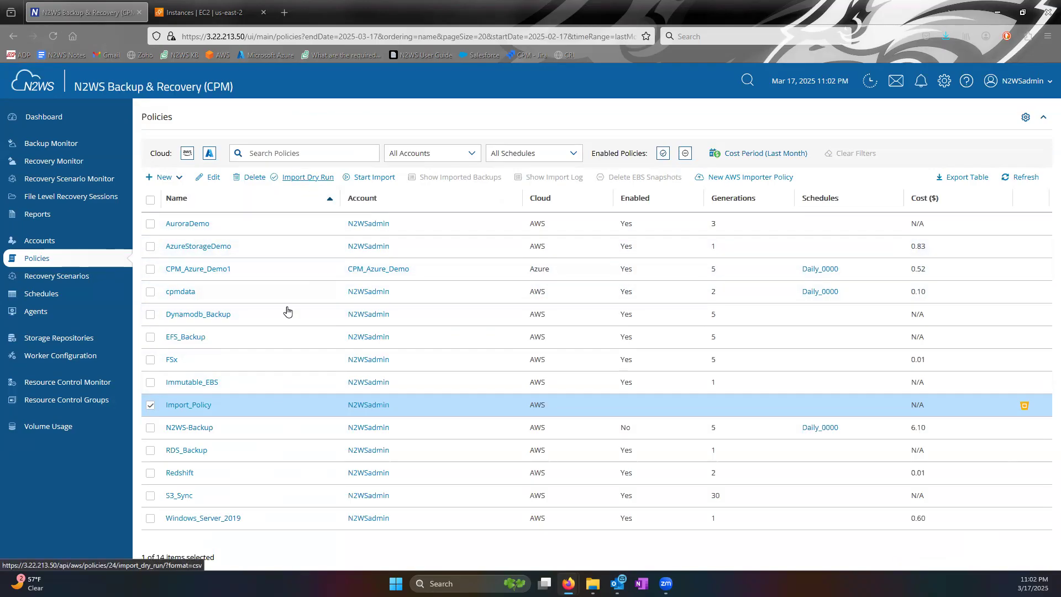
click(291, 178)
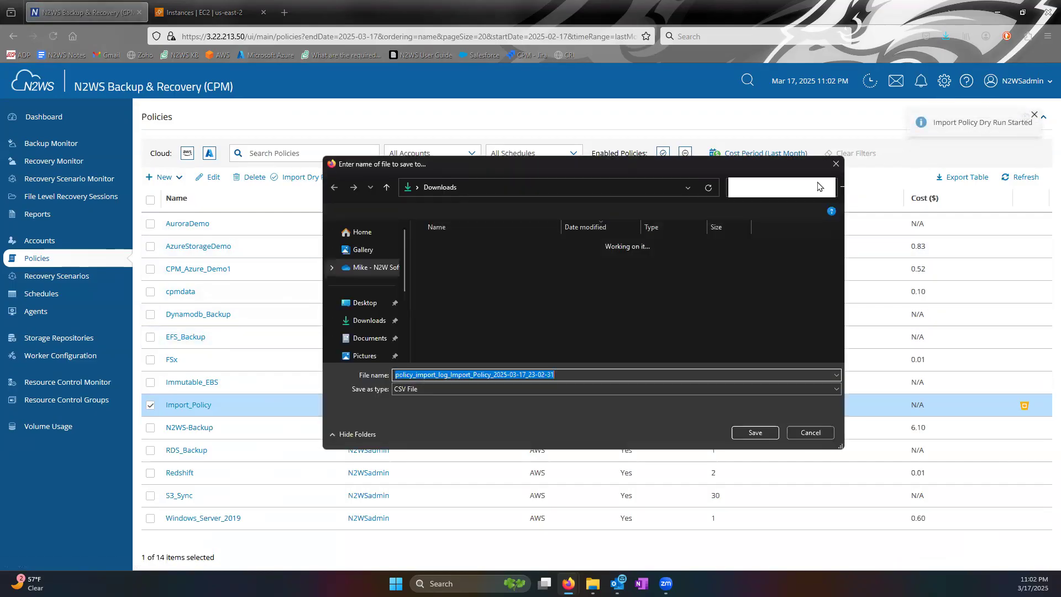
key(Return)
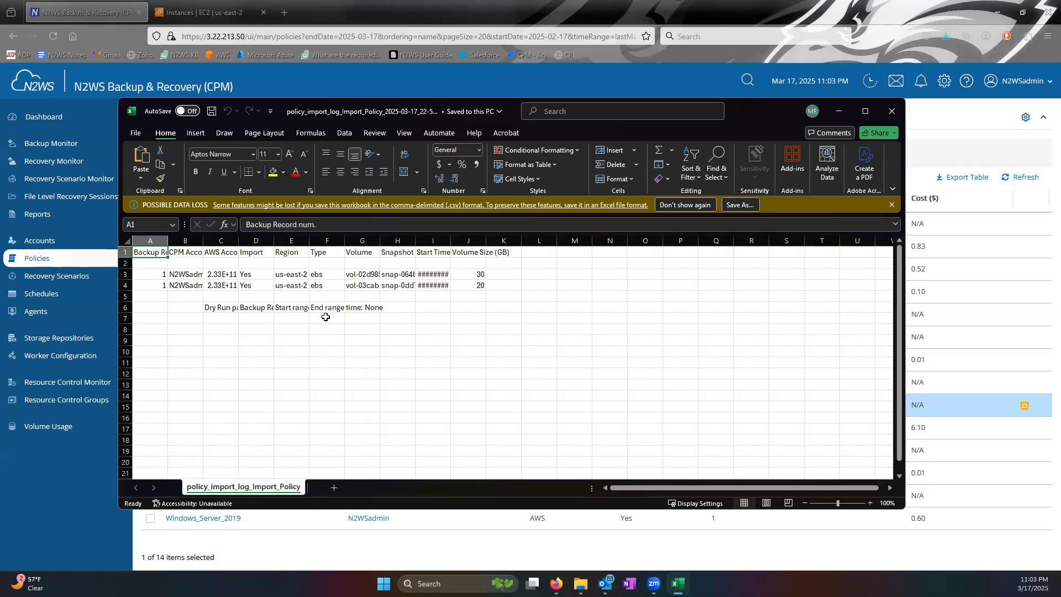
Fit the widths of columns B, C, E and I to read the dry run log in Excel, and close it without saving
double_click(203, 240)
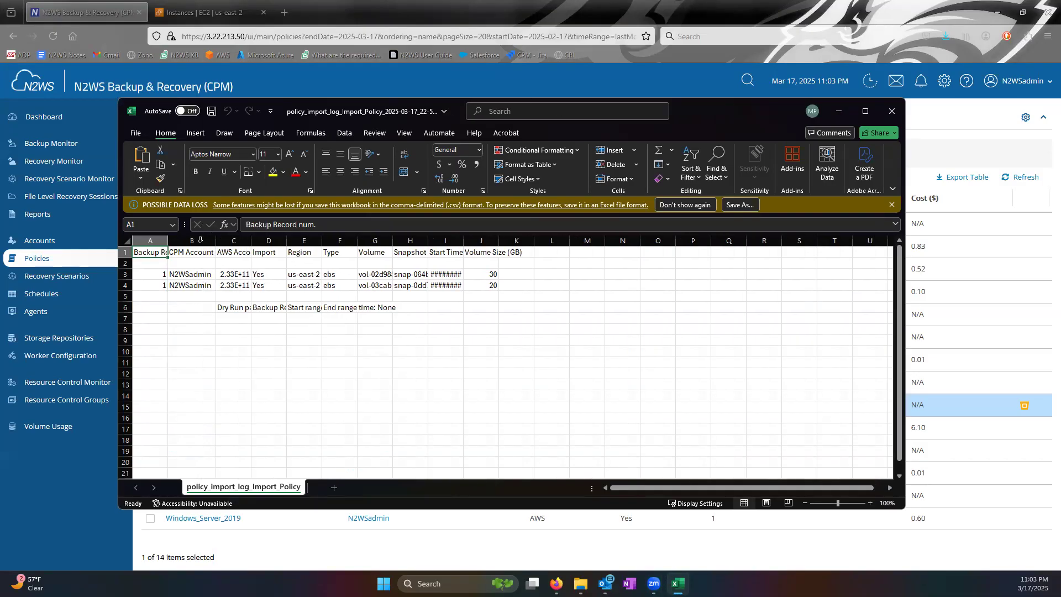
double_click(250, 240)
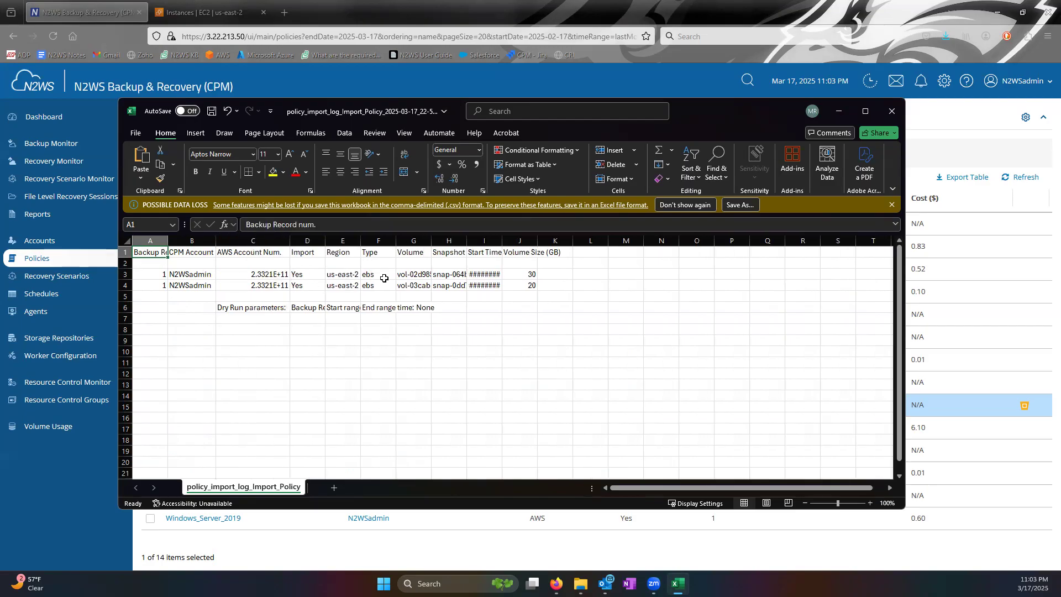
double_click(360, 240)
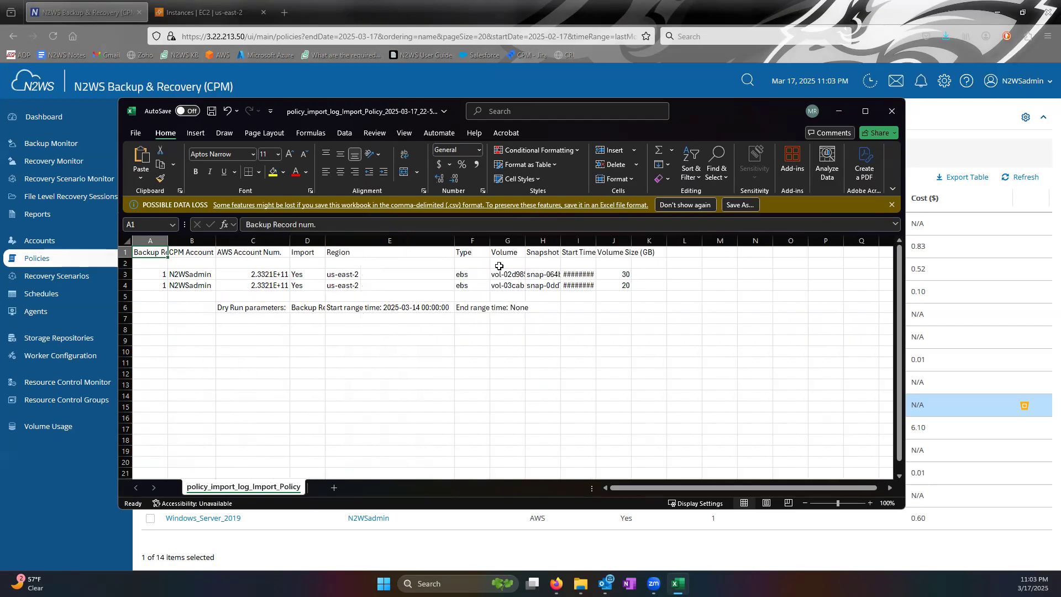
double_click(595, 241)
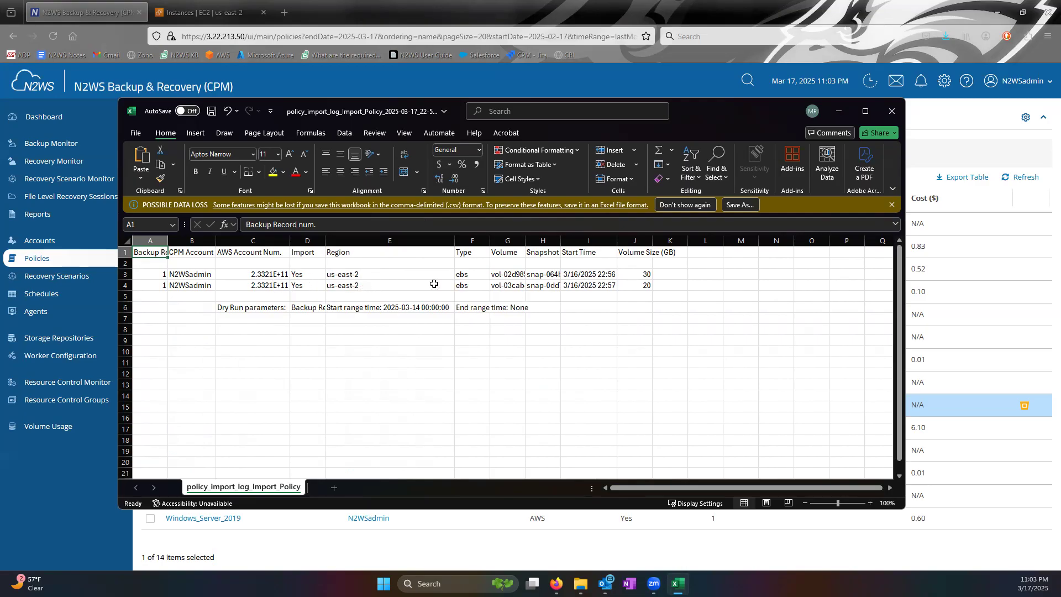
click(893, 114)
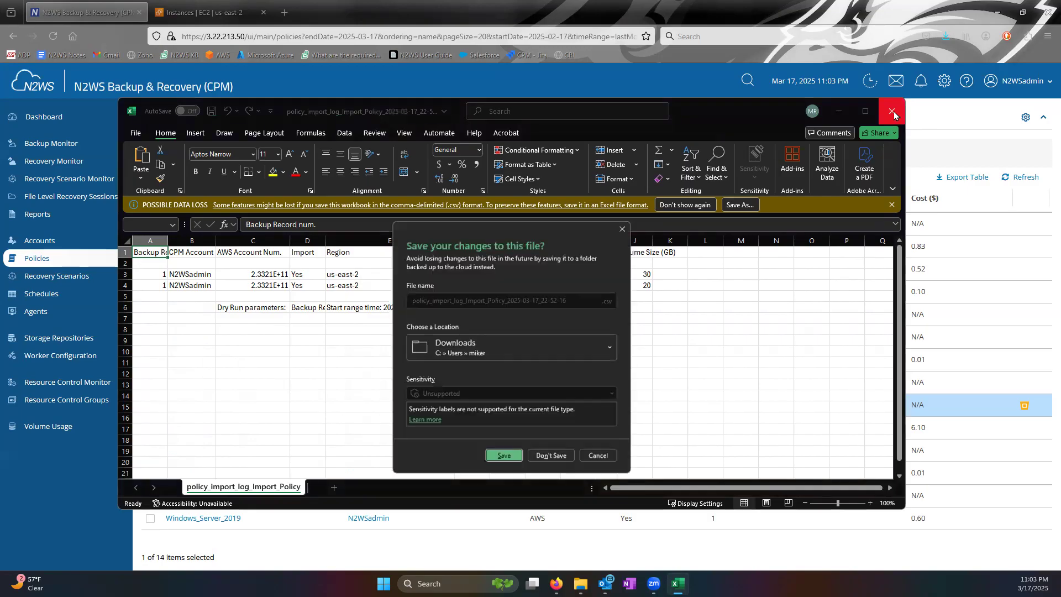
click(552, 459)
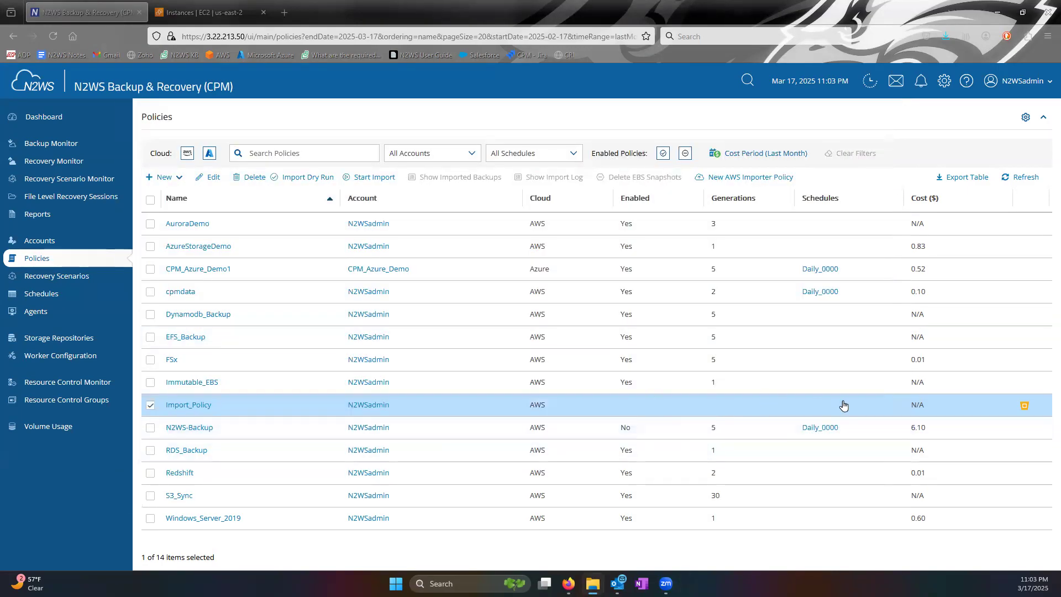
Start the import process for Import_Policy and refresh the policies list to check its import status
click(362, 178)
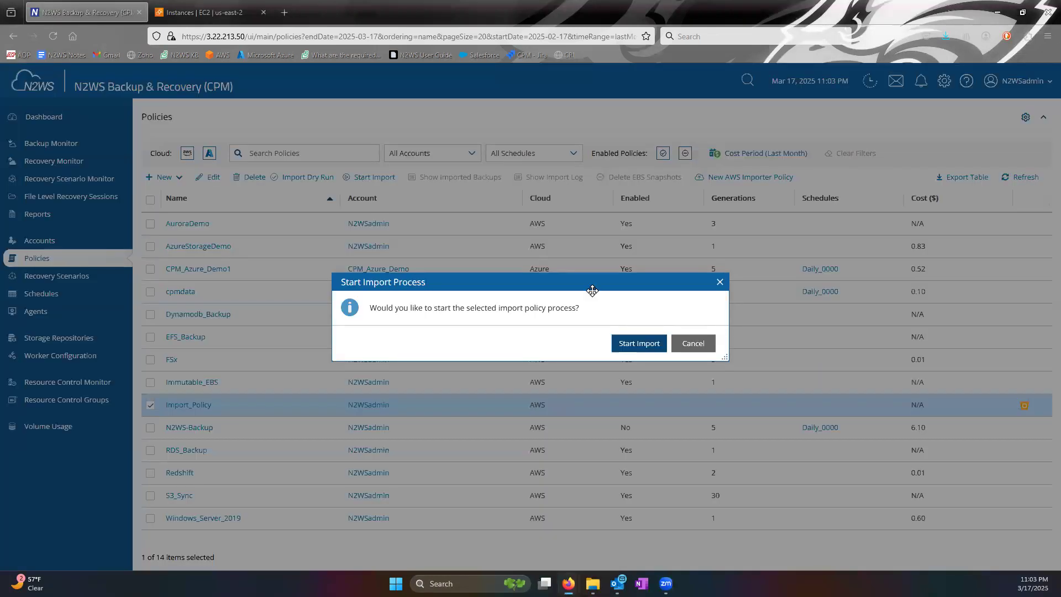
click(634, 345)
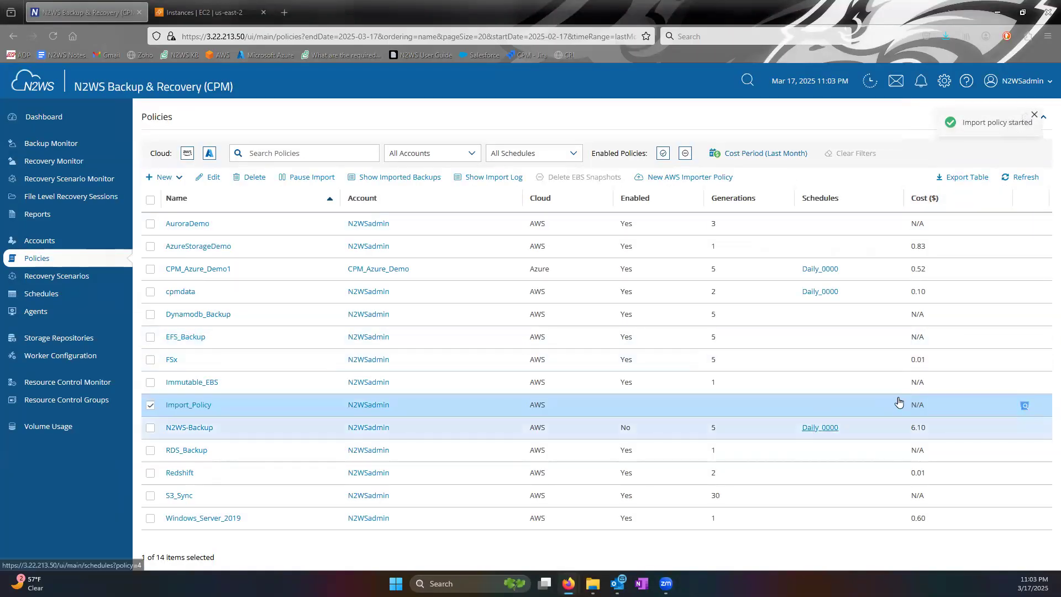
mouse_move(1025, 409)
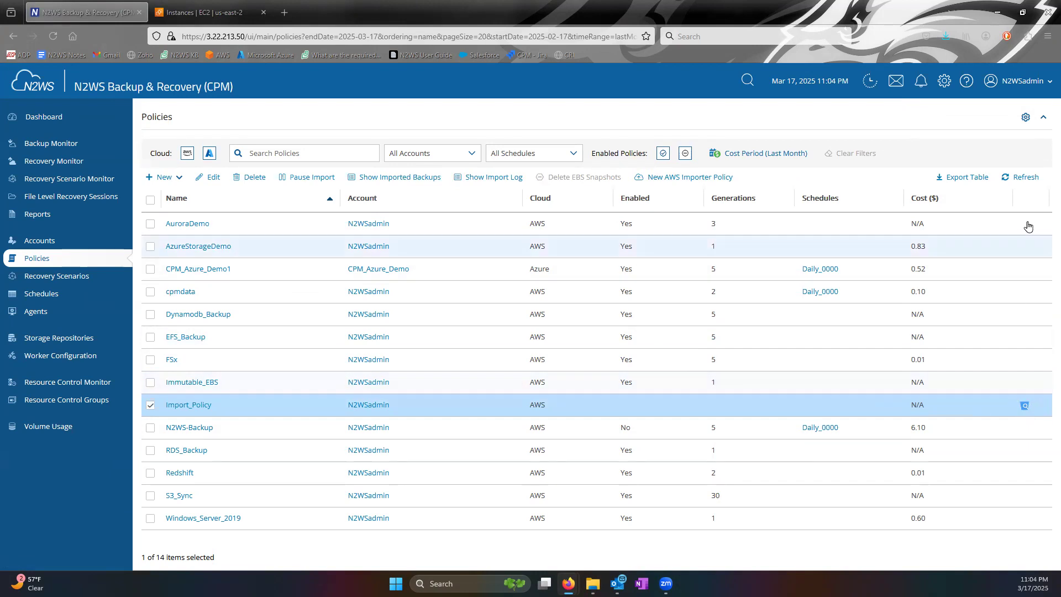
click(1026, 177)
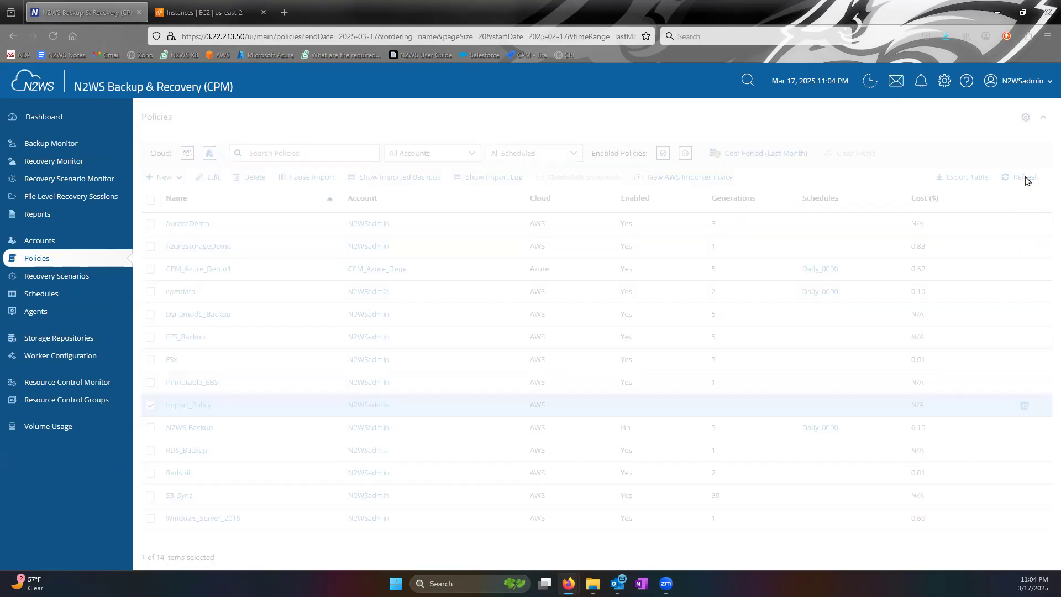
mouse_move(1025, 412)
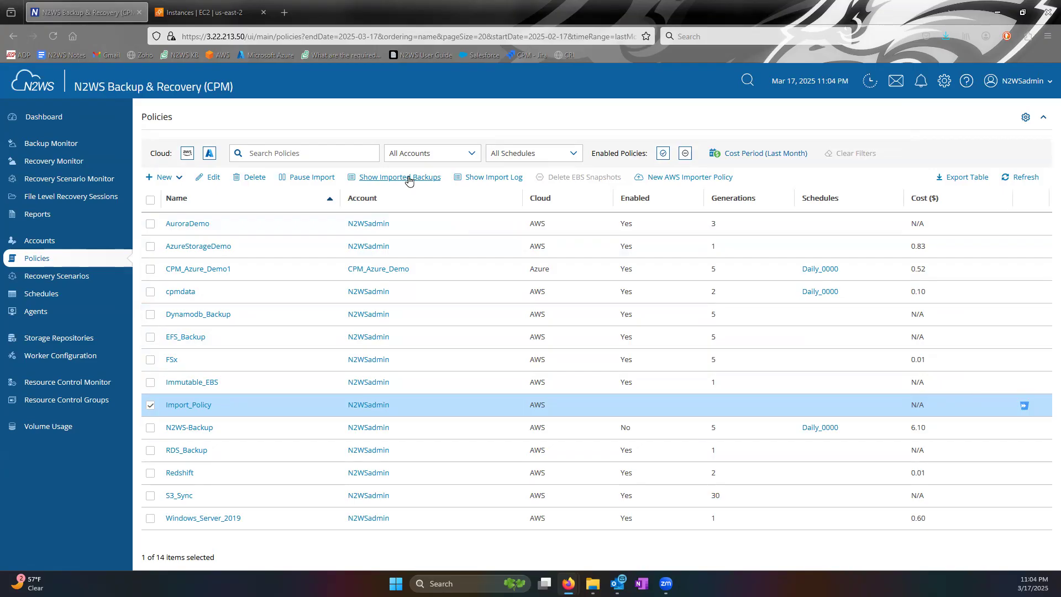
Examine the import log of Import_Policy for the snapshot scanning entries of each region, and close the log
click(486, 180)
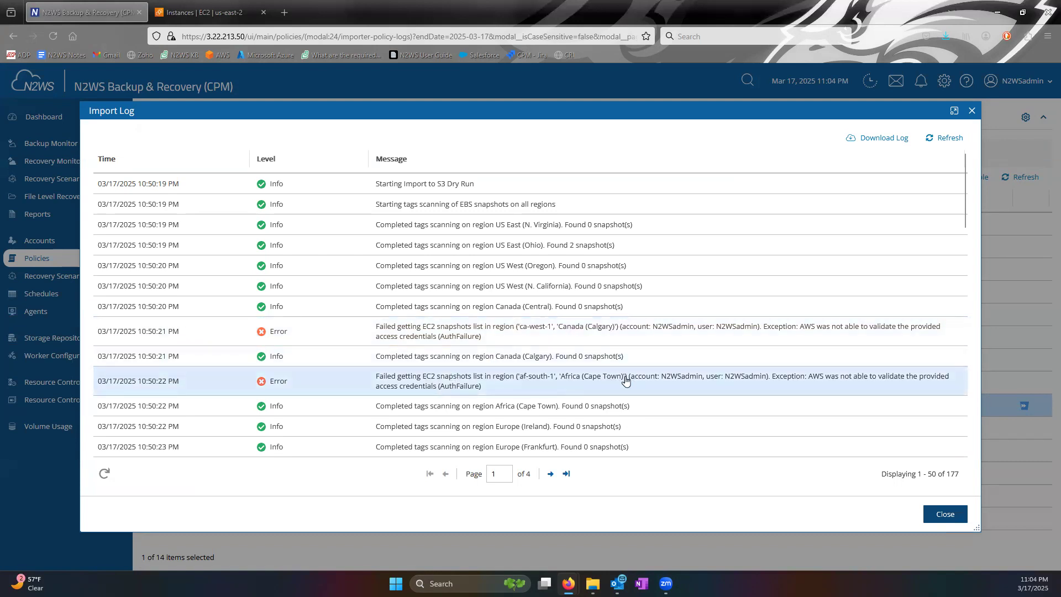
scroll(612, 369, down, 1)
scroll(612, 369, down, 3)
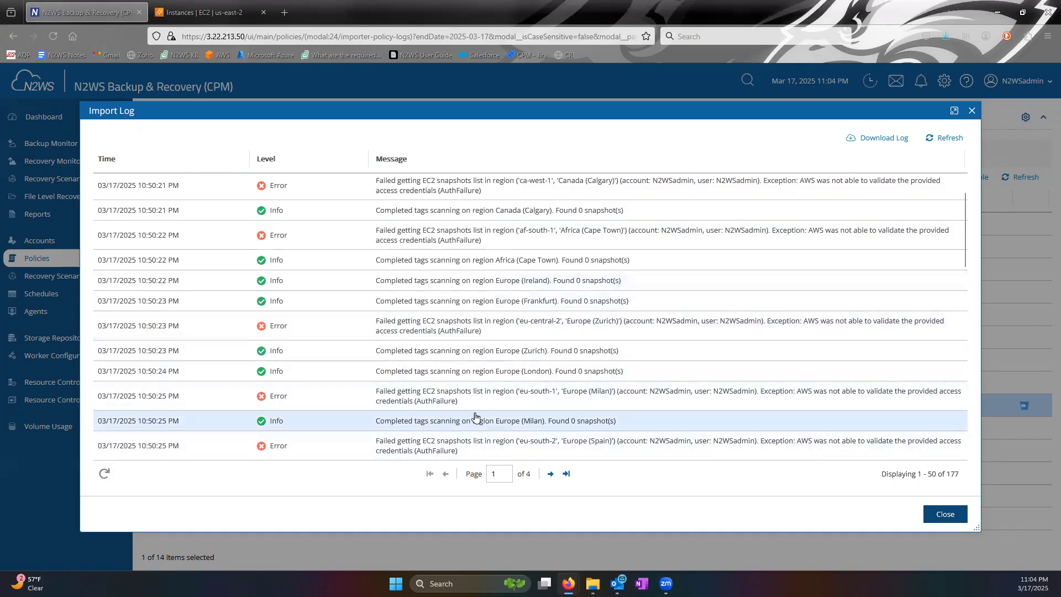
scroll(467, 386, down, 5)
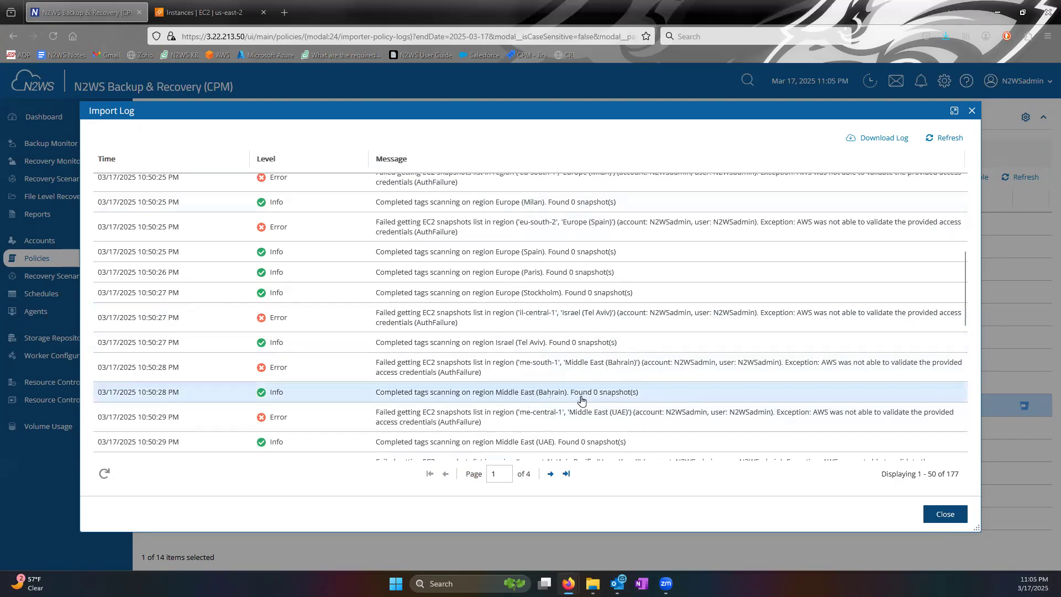
scroll(581, 399, down, 6)
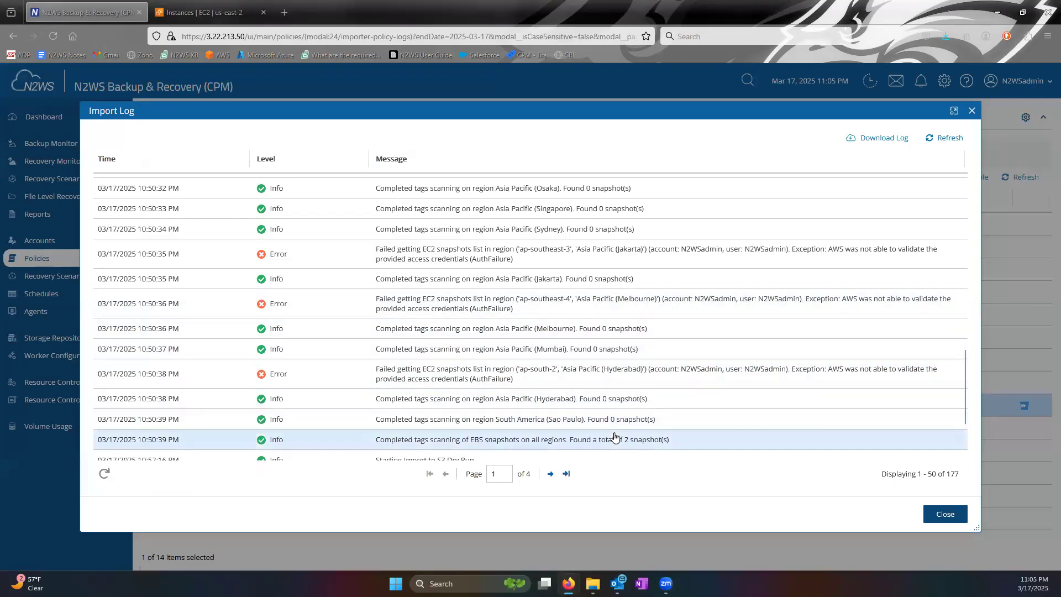
click(945, 514)
click(921, 82)
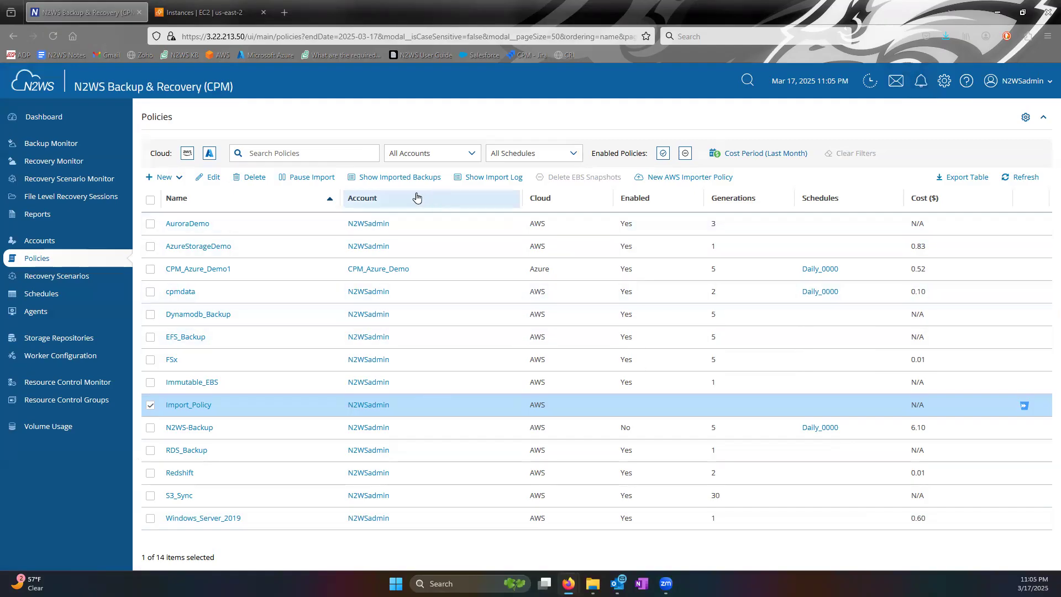
Show the imported backups of Import_Policy and refresh the list to check the backup's lifecycle status
click(389, 178)
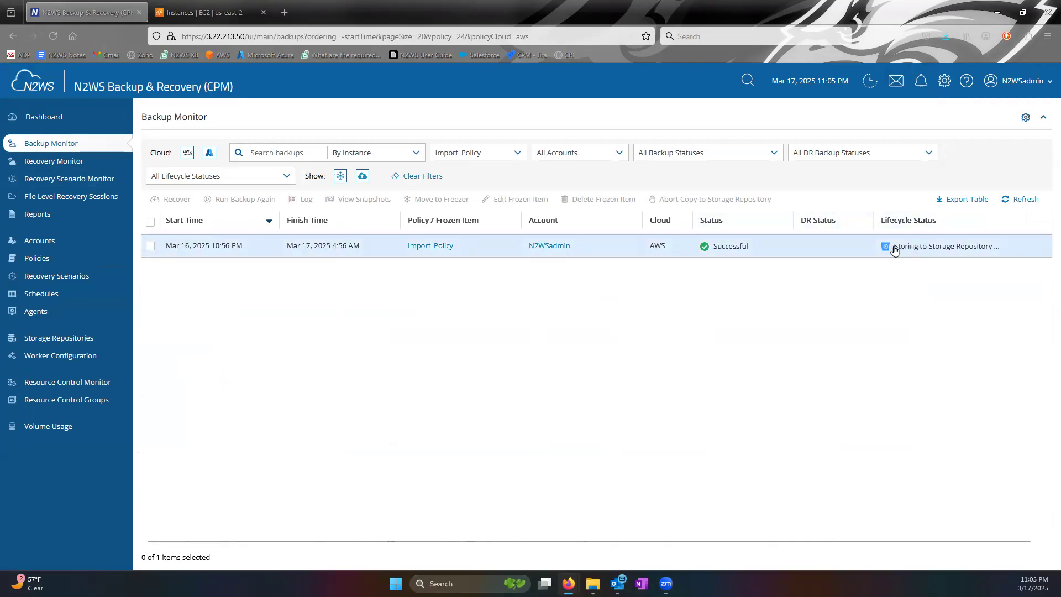
click(1023, 202)
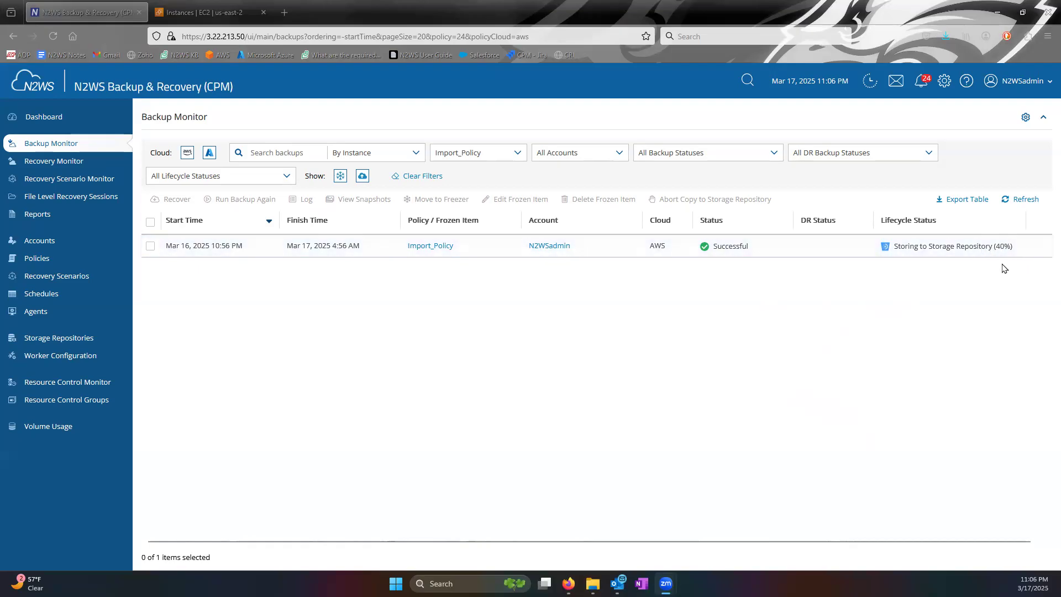
click(1024, 202)
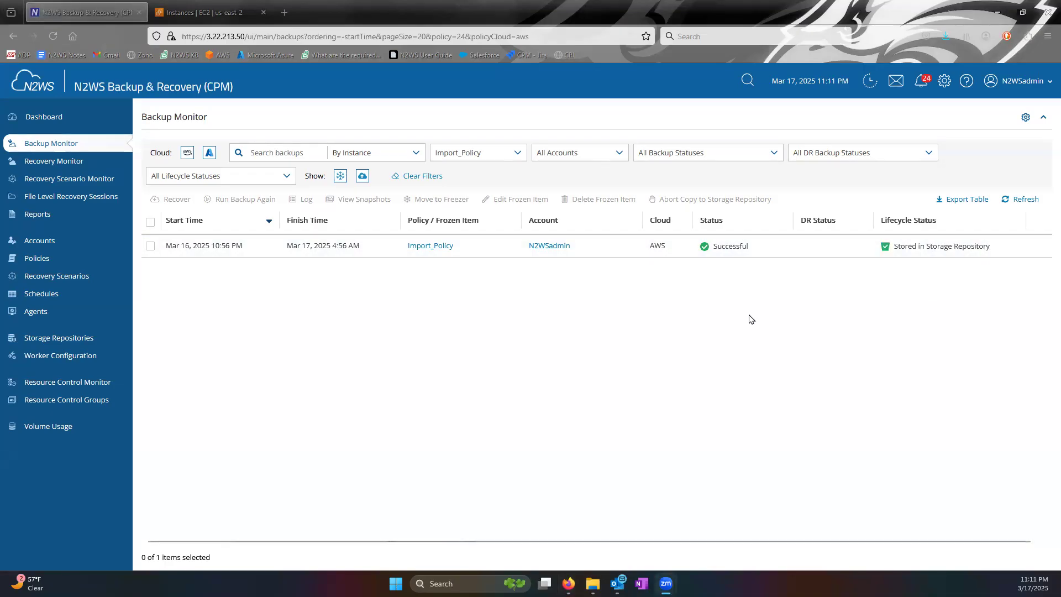
drag(887, 254, 999, 257)
Select the imported backup and inspect its snapshots and the copies stored in the storage repository
click(999, 257)
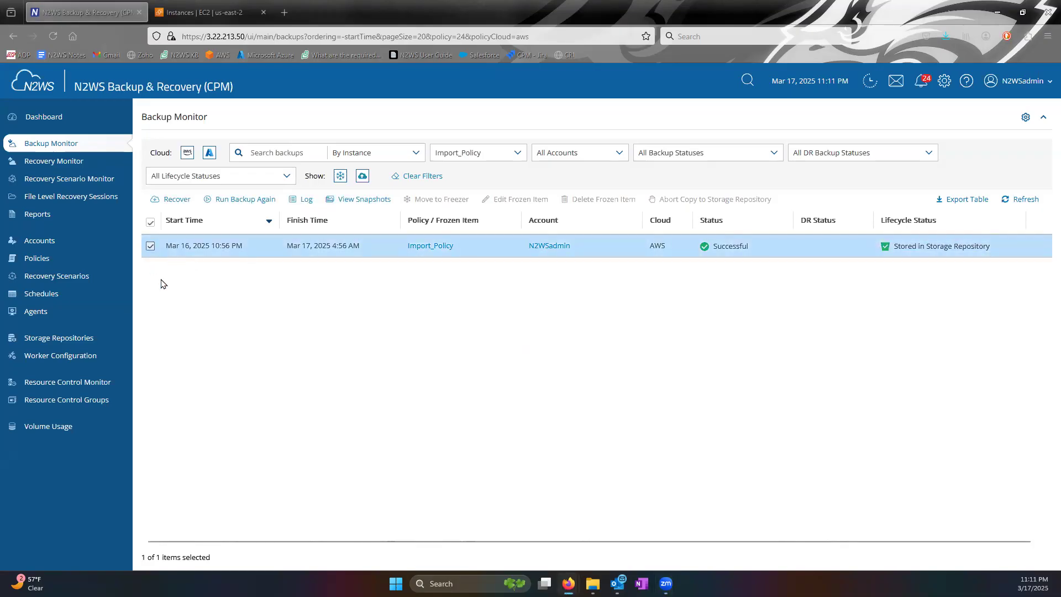
click(364, 200)
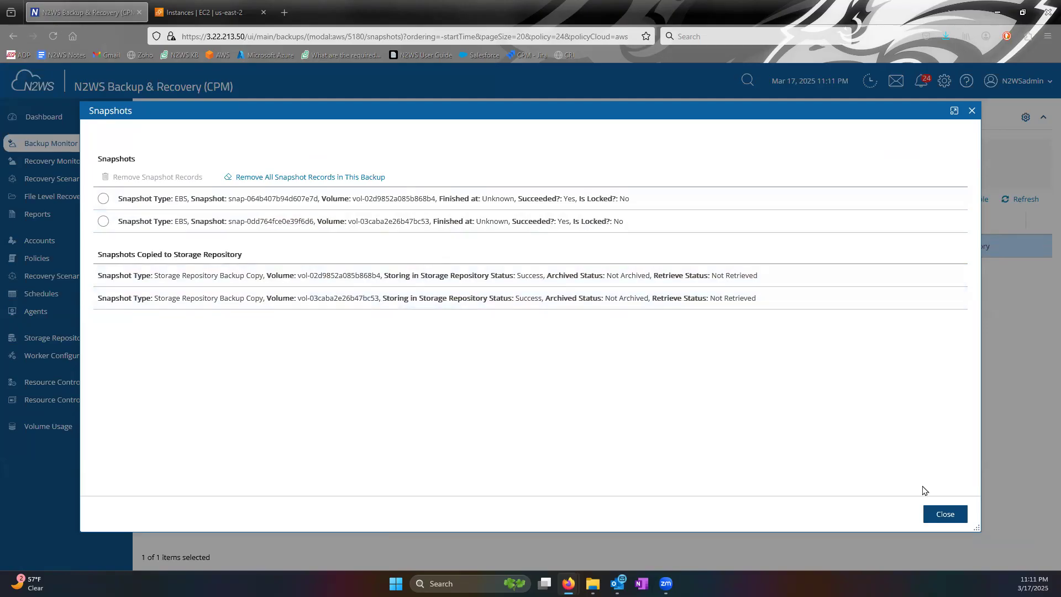
click(928, 513)
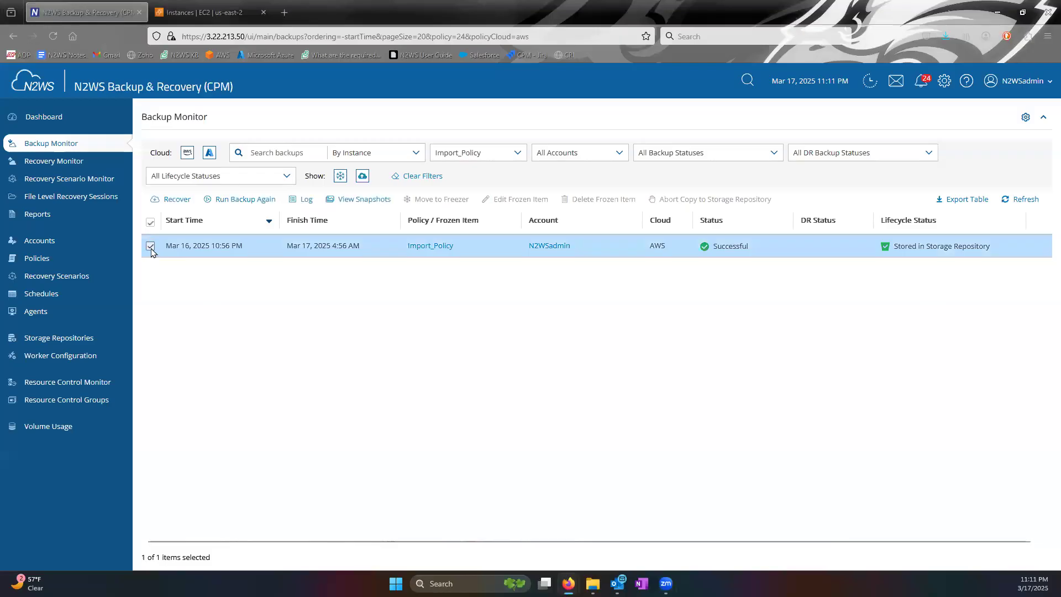
Return to the policies list and check the import status of Import_Policy
click(60, 260)
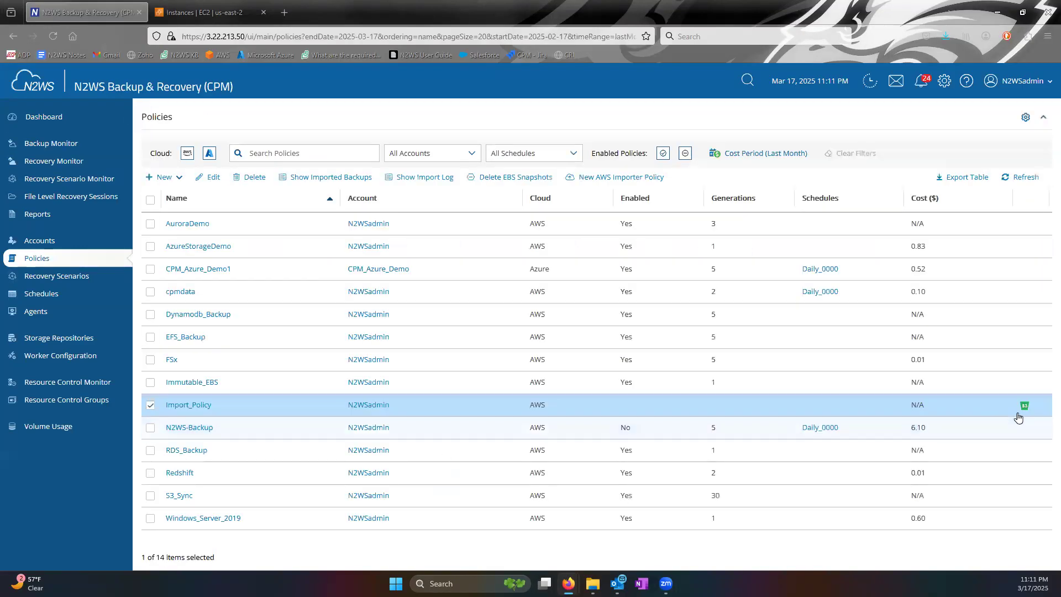
mouse_move(1026, 409)
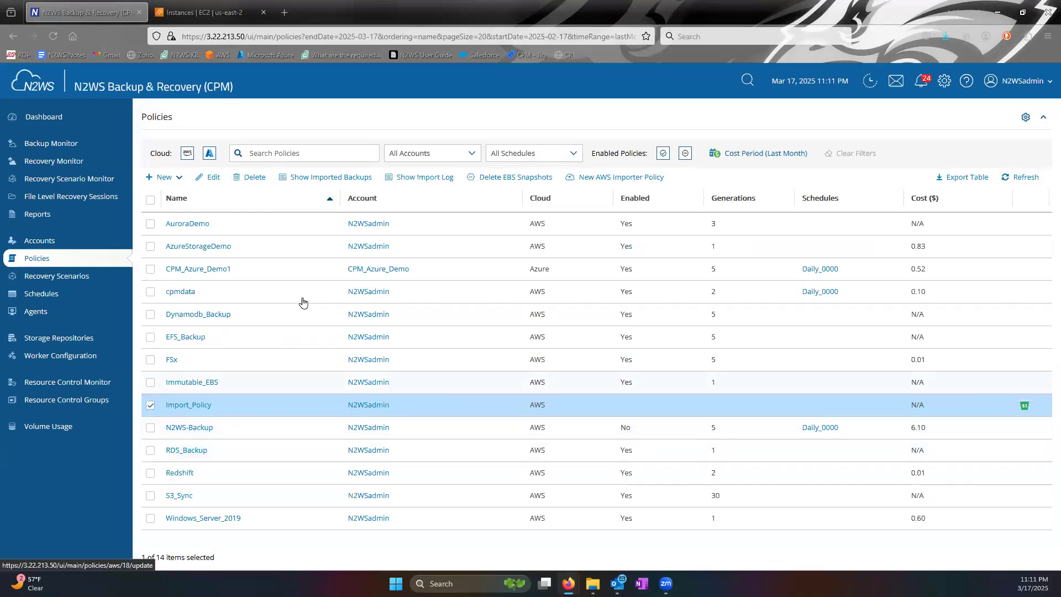
Show the imported backups of Import_Policy to check the lifecycle status, and return to the policies list
click(332, 182)
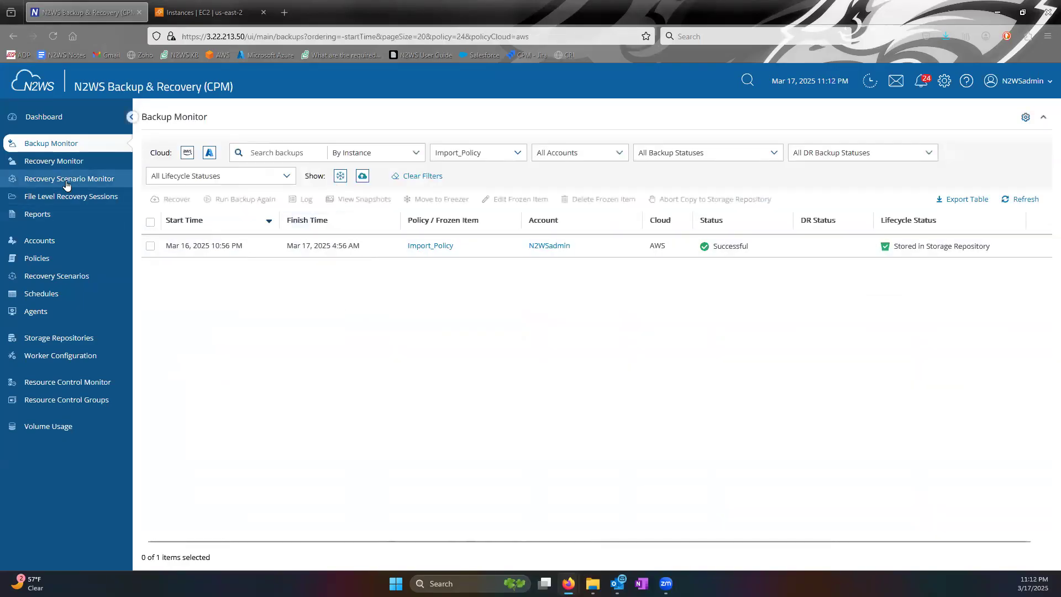
click(52, 260)
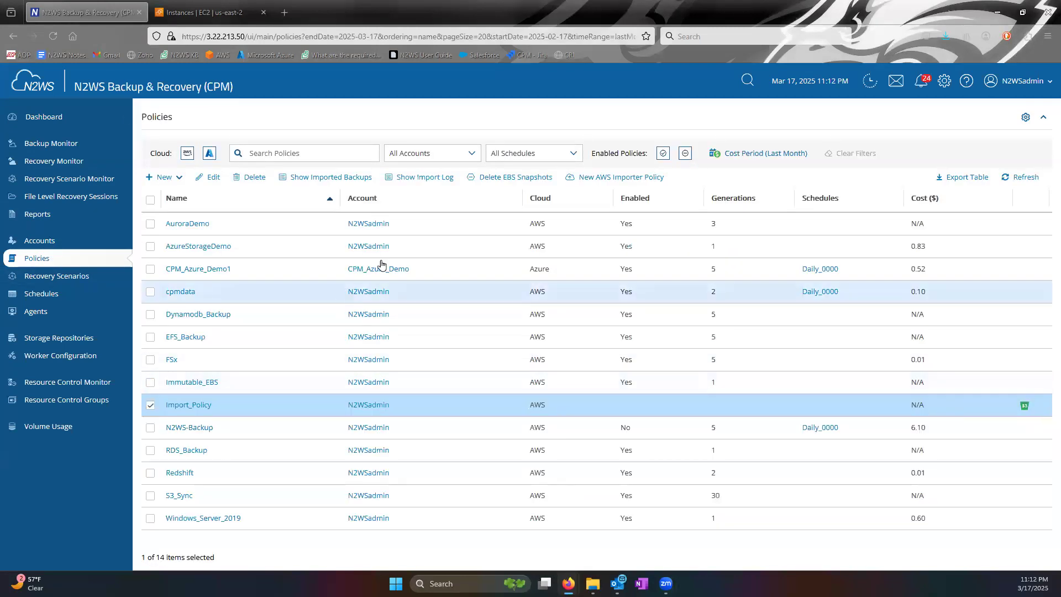
Open the import log of Import_Policy, examine the final entries on its last page for the import's outcome, and close the log
click(426, 180)
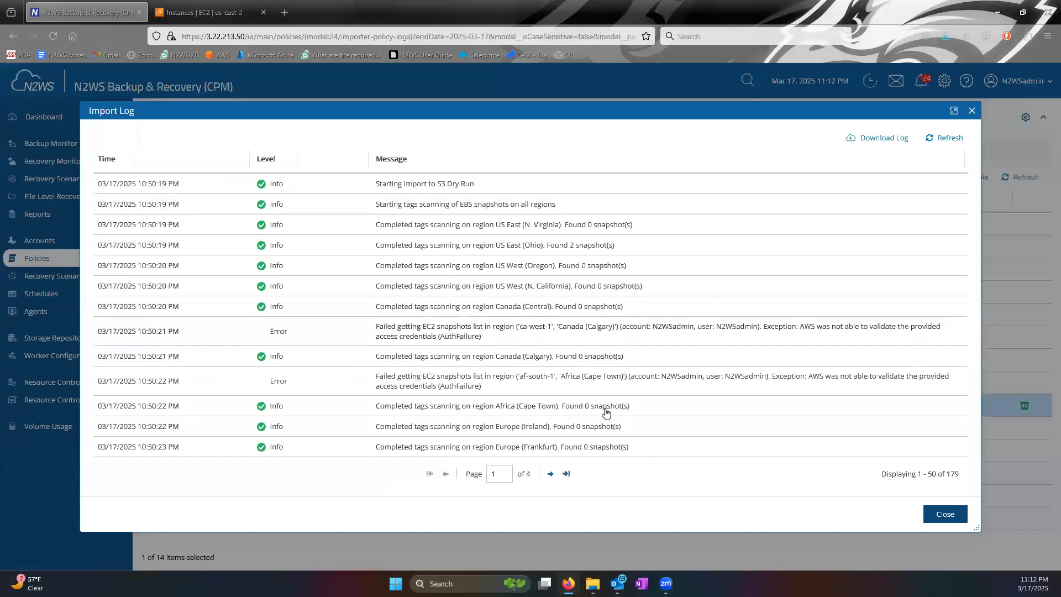
click(566, 473)
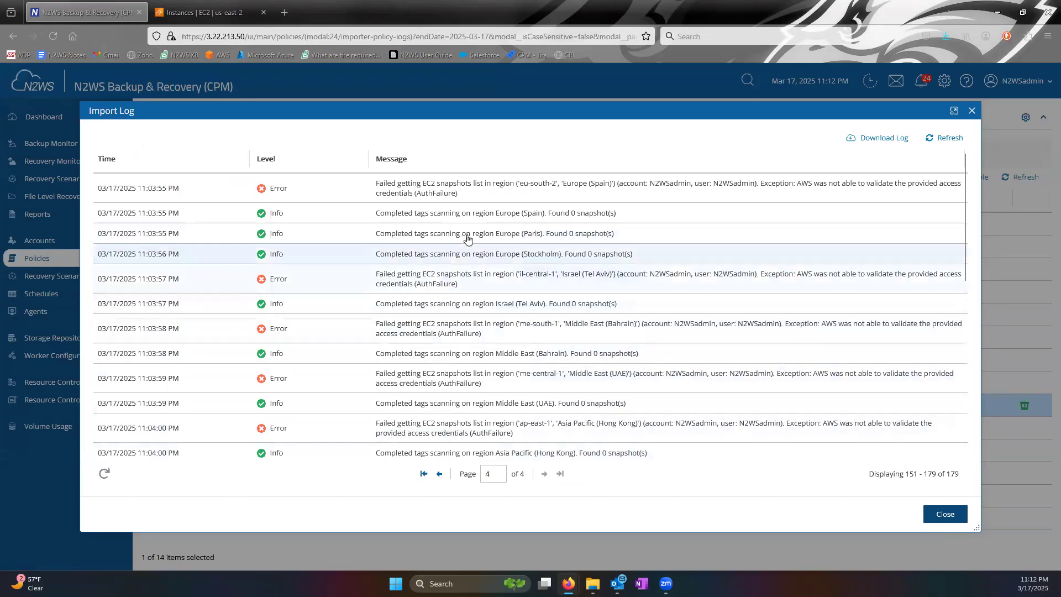
scroll(498, 283, down, 1)
scroll(499, 288, down, 5)
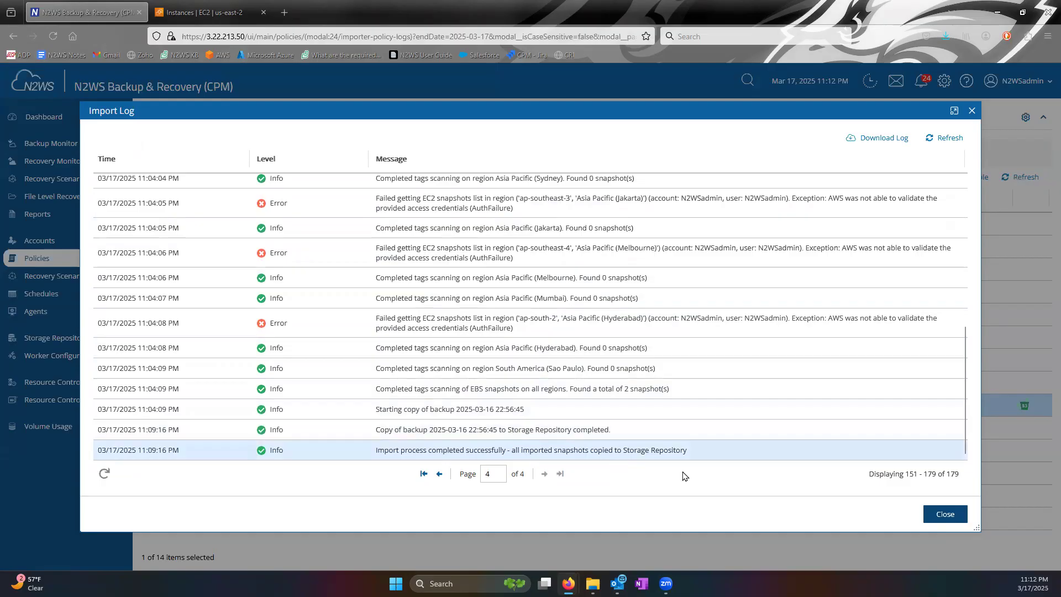
click(946, 513)
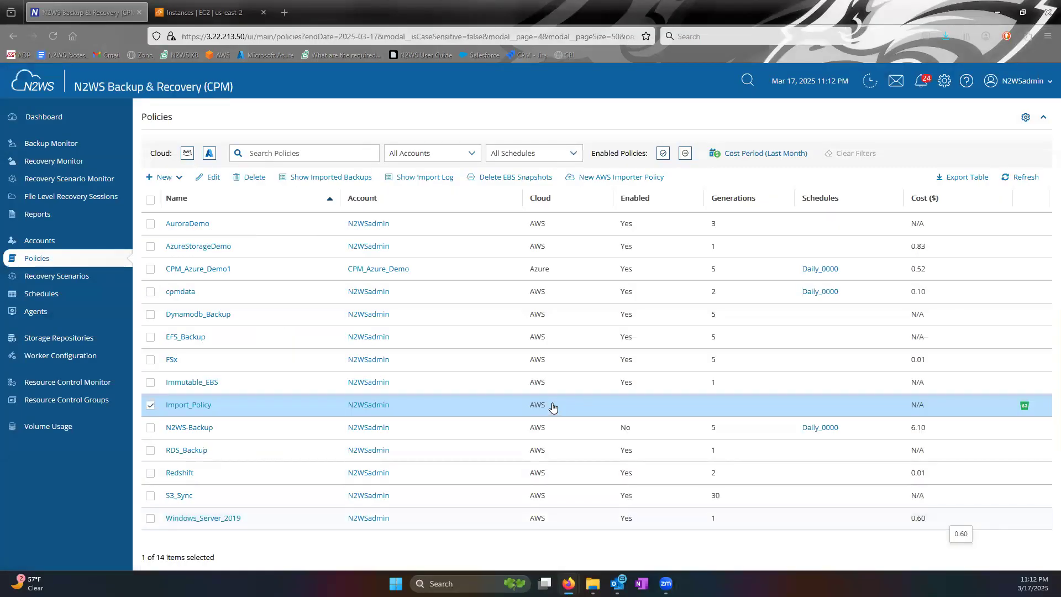